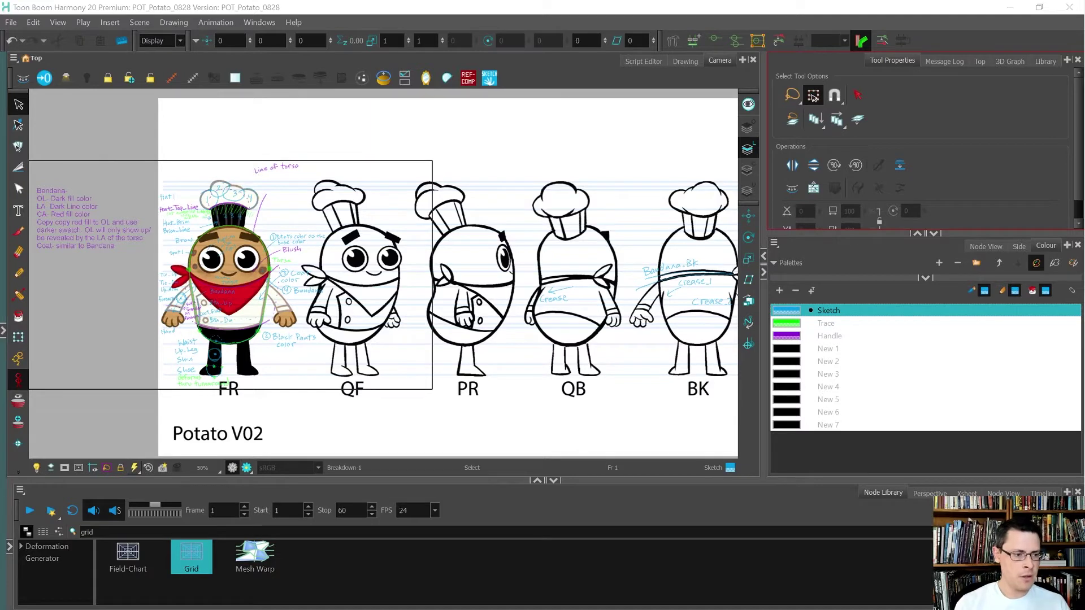
# Reveal the Node View and disable the Breakdown node in the Reference group
pyautogui.click(4, 332)
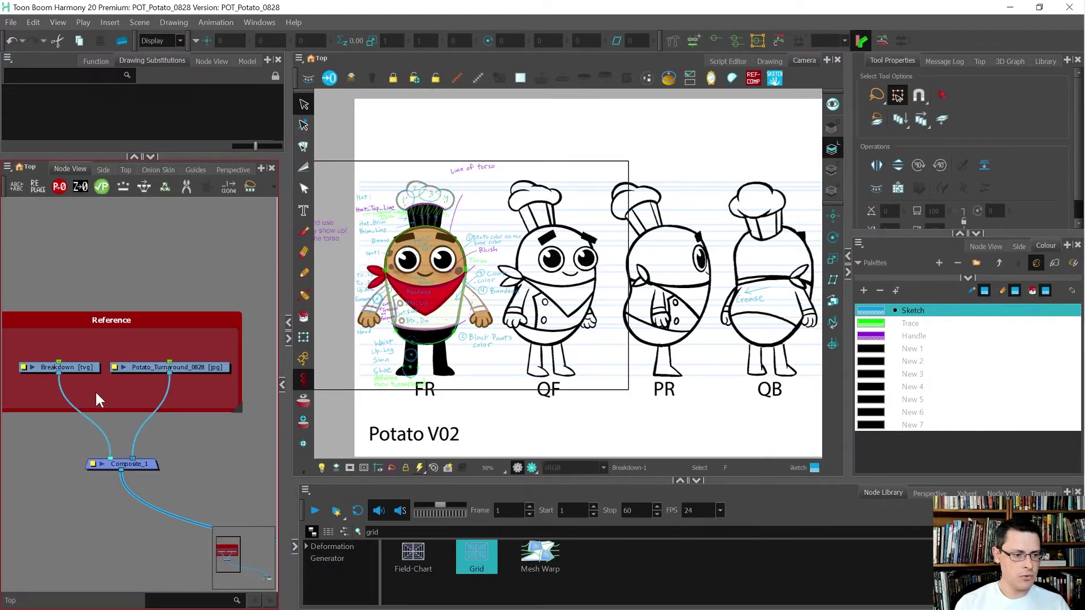
pyautogui.press('d')
pyautogui.click(557, 278)
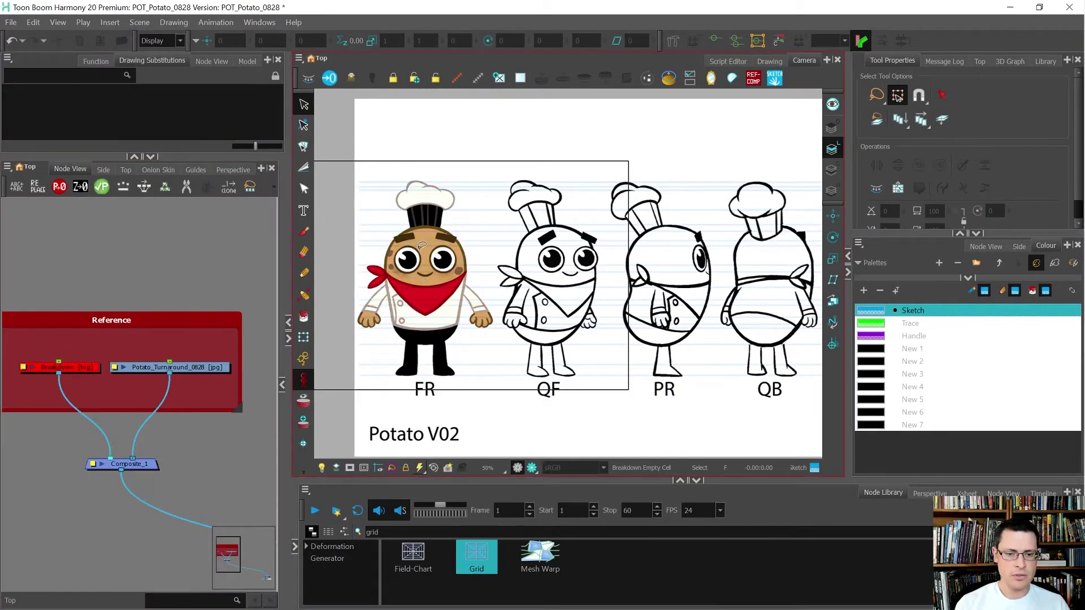
# Set the bitmap image quality of the Potato_Turnaround_0828 drawing to a resolution of 3489
pyautogui.scroll(2, 420, 254)
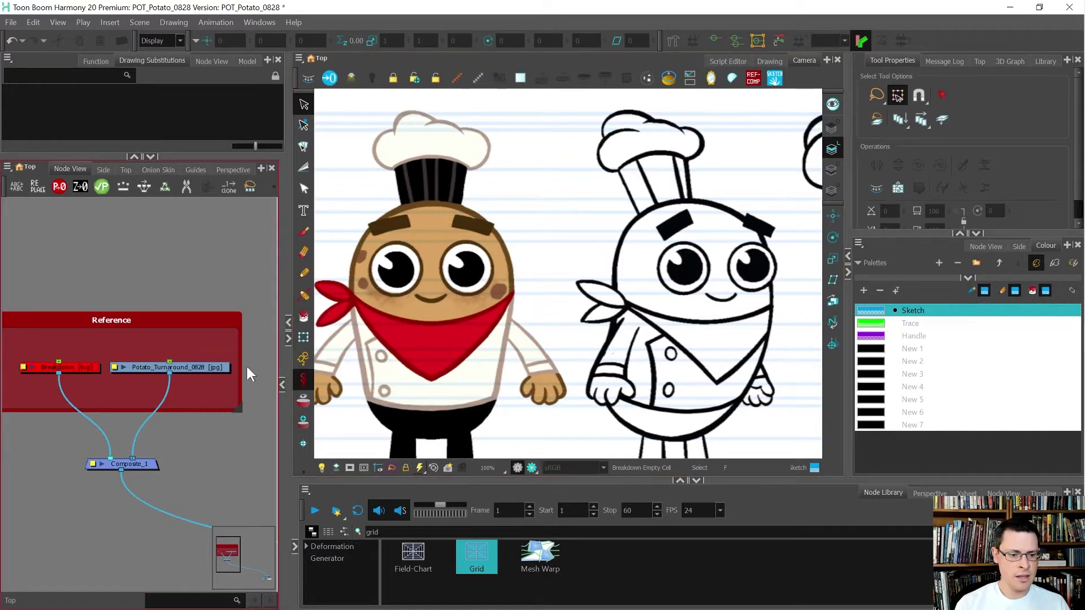
pyautogui.click(216, 366)
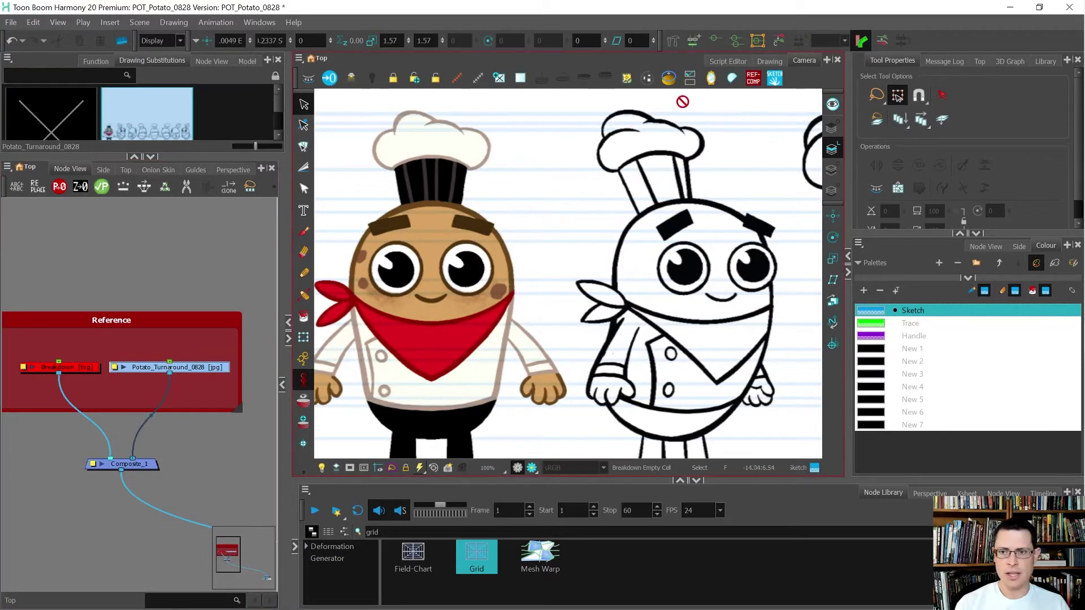
pyautogui.click(626, 82)
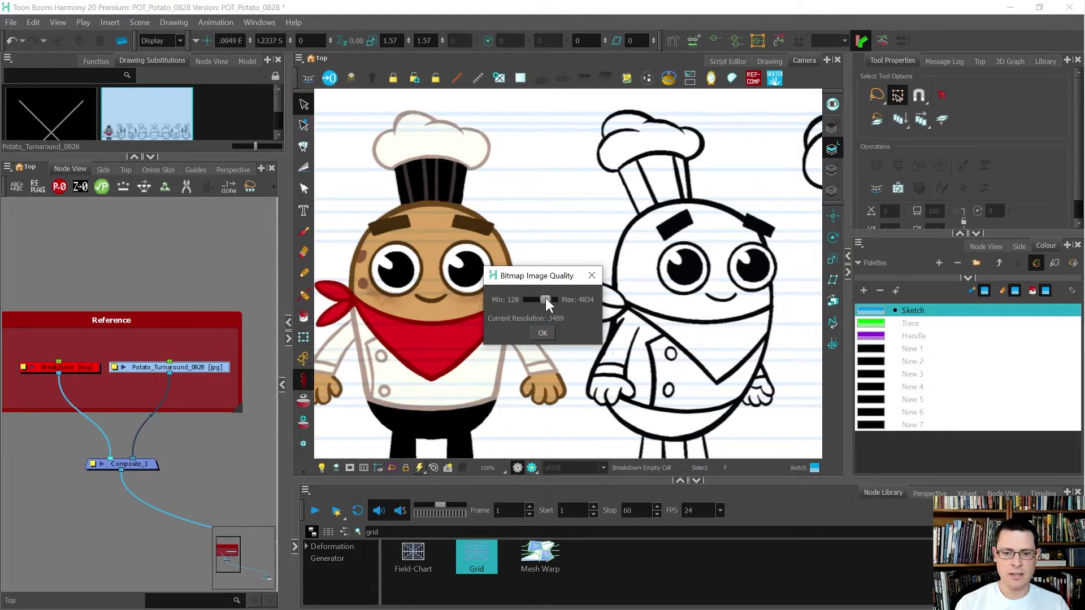
pyautogui.click(543, 332)
pyautogui.scroll(1, 508, 259)
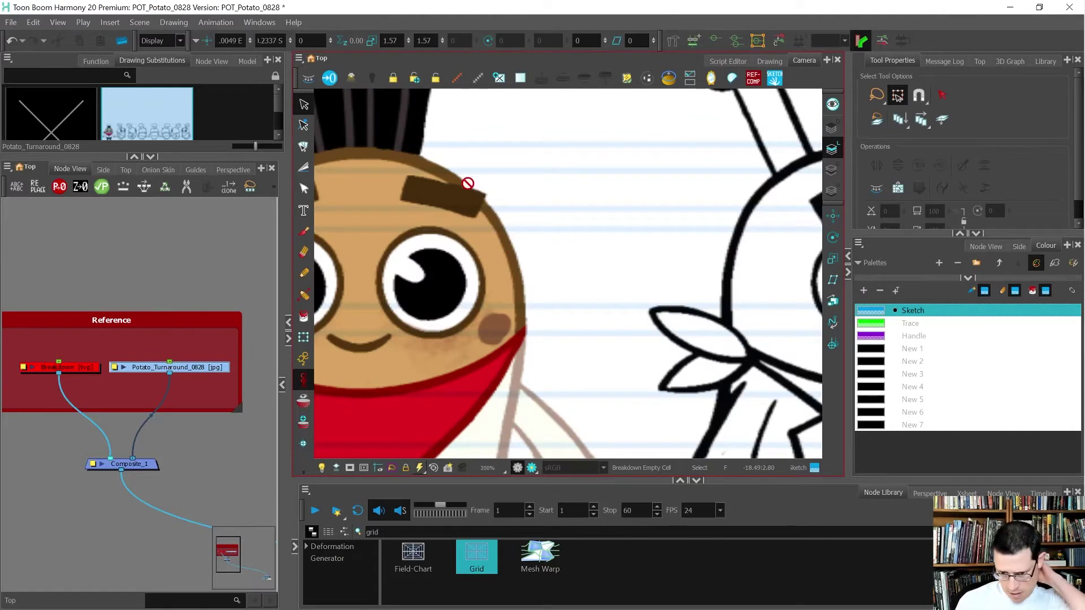
pyautogui.scroll(-1, 478, 195)
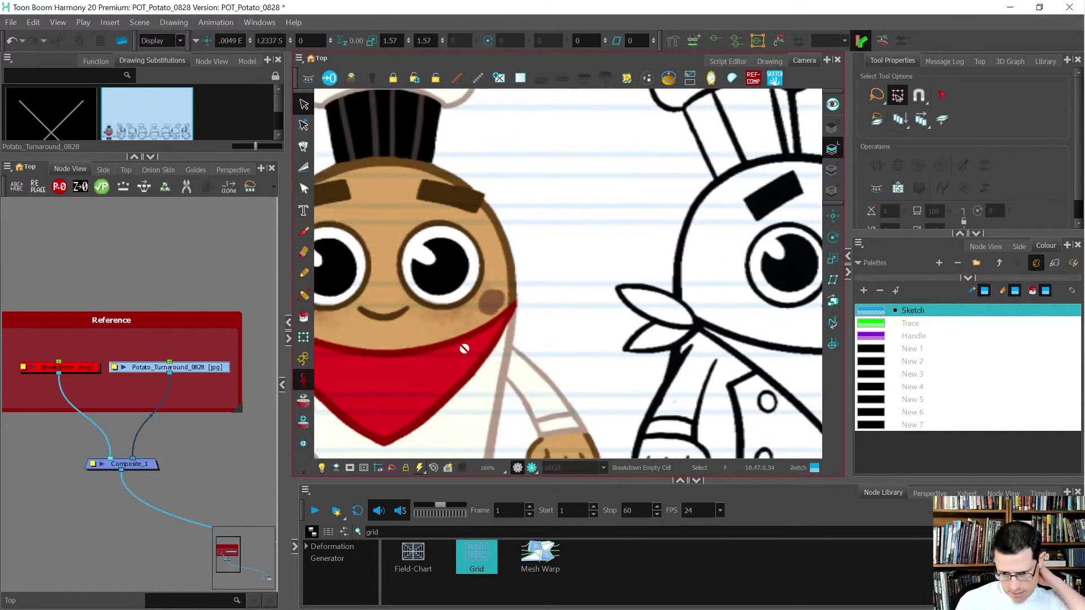
# Switch the Camera view to Render View and widen it by narrowing the Node View beside it
pyautogui.click(535, 470)
pyautogui.scroll(-3, 548, 381)
pyautogui.scroll(4, 497, 320)
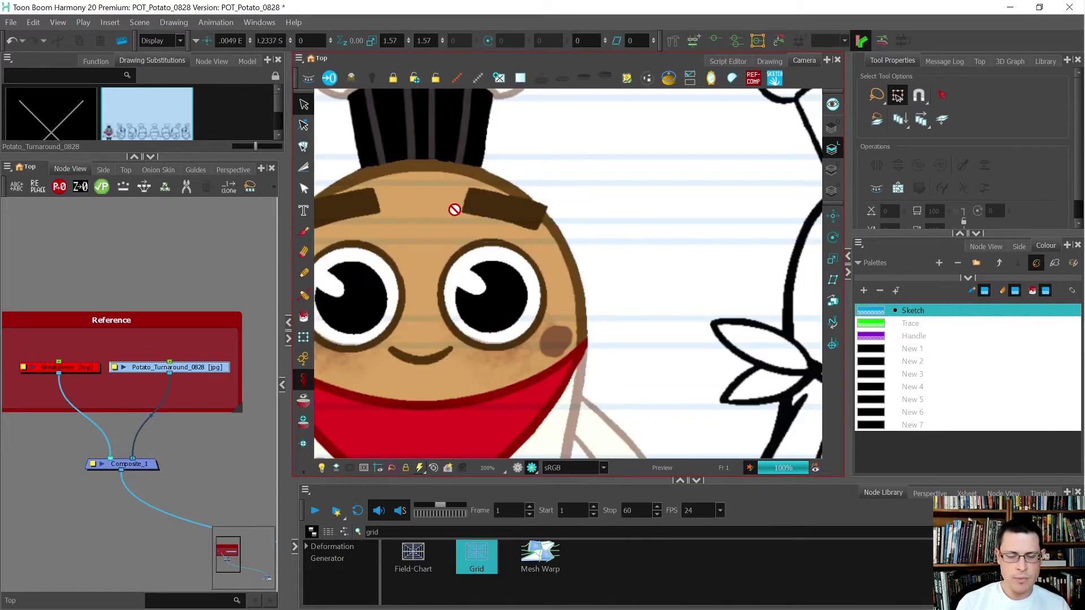
pyautogui.scroll(-1, 509, 284)
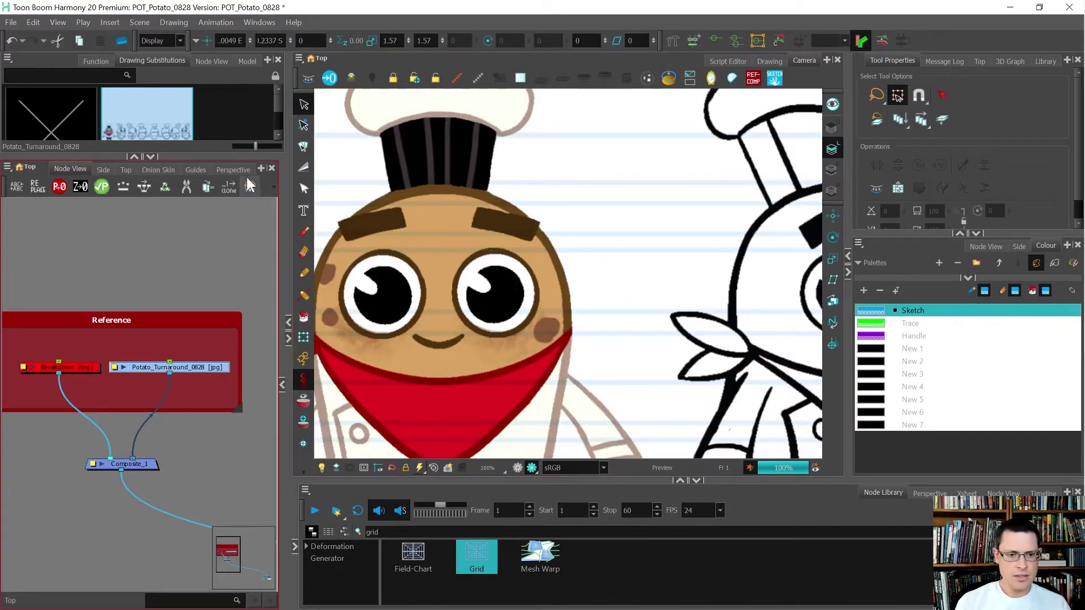
pyautogui.moveTo(285, 208); pyautogui.dragTo(223, 208)
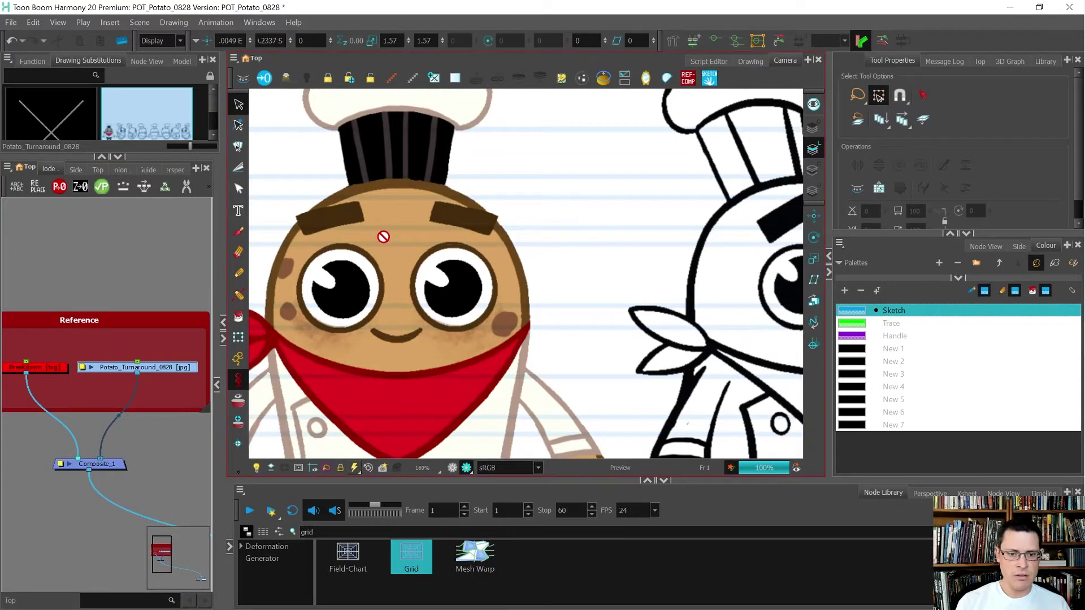
pyautogui.scroll(-1, 430, 237)
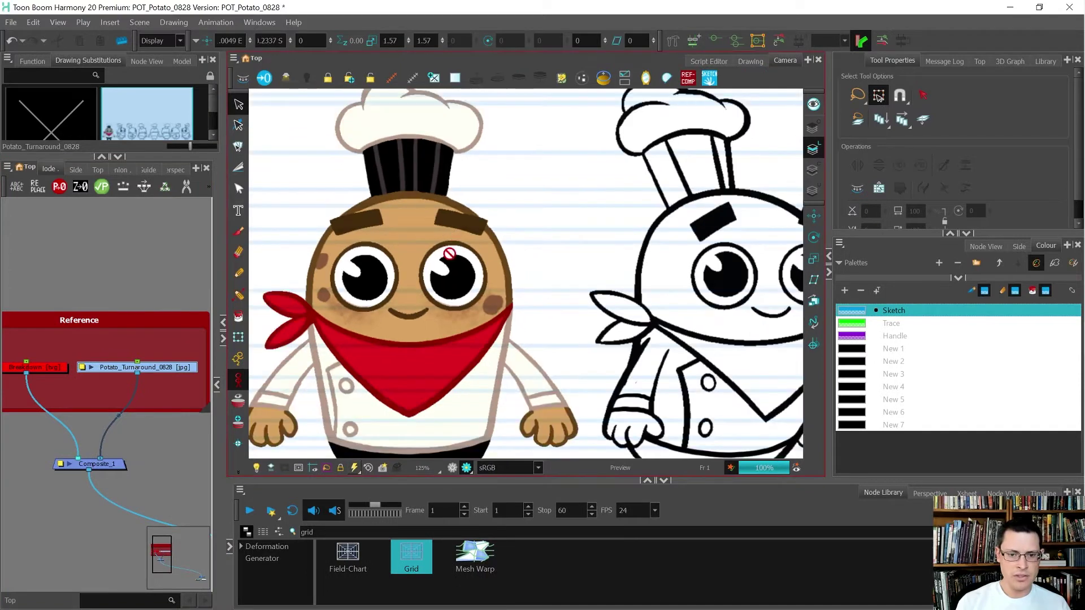
# Add nine more black colour swatches to the palette below the existing ones
pyautogui.click(851, 350)
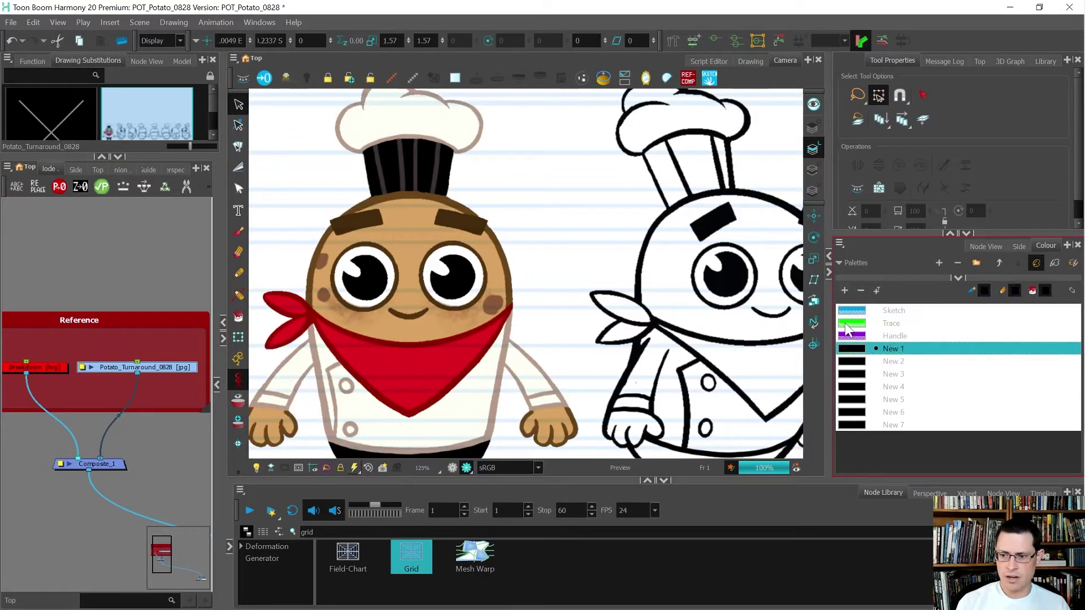
pyautogui.click(845, 290)
pyautogui.click(845, 290)
pyautogui.click(845, 290)
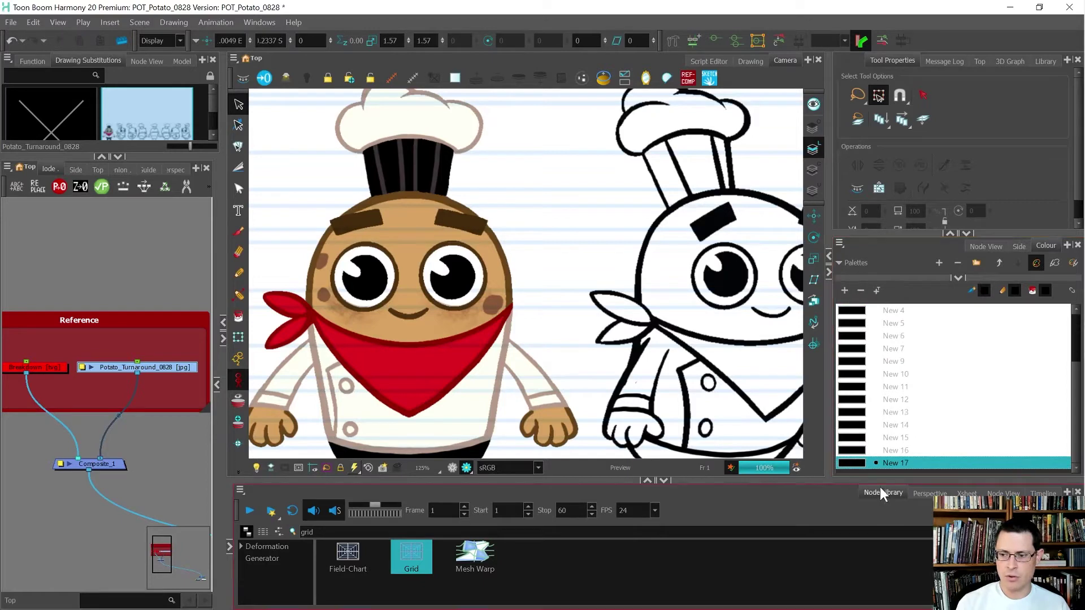
pyautogui.scroll(2, 887, 447)
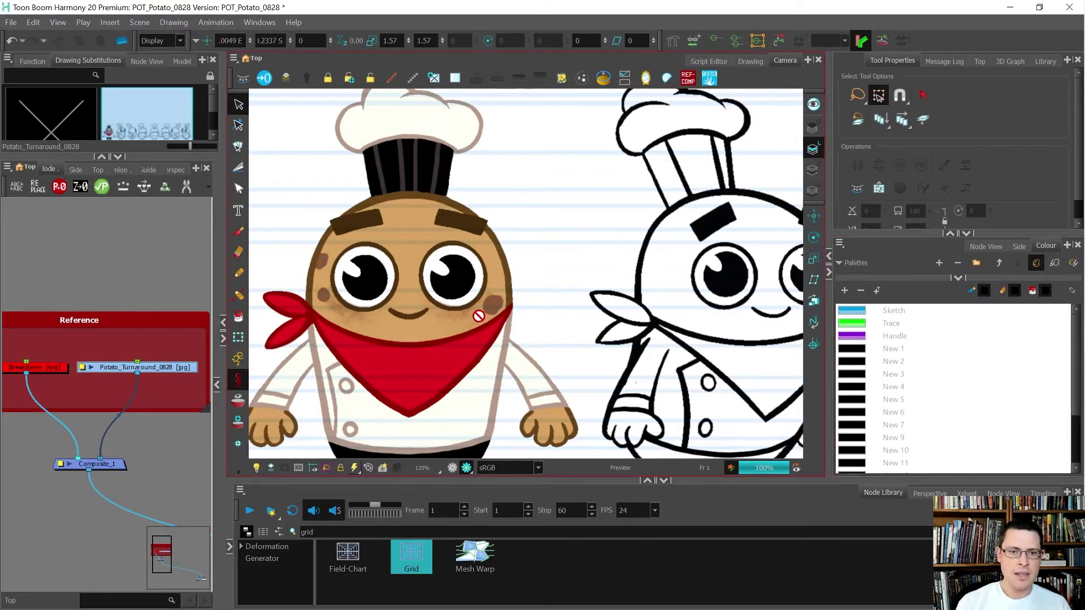
# Examine the coloured front-view potato's hat, face, bandana, coat and trousers to identify which fill and line colours the palette needs
pyautogui.scroll(-1, 479, 316)
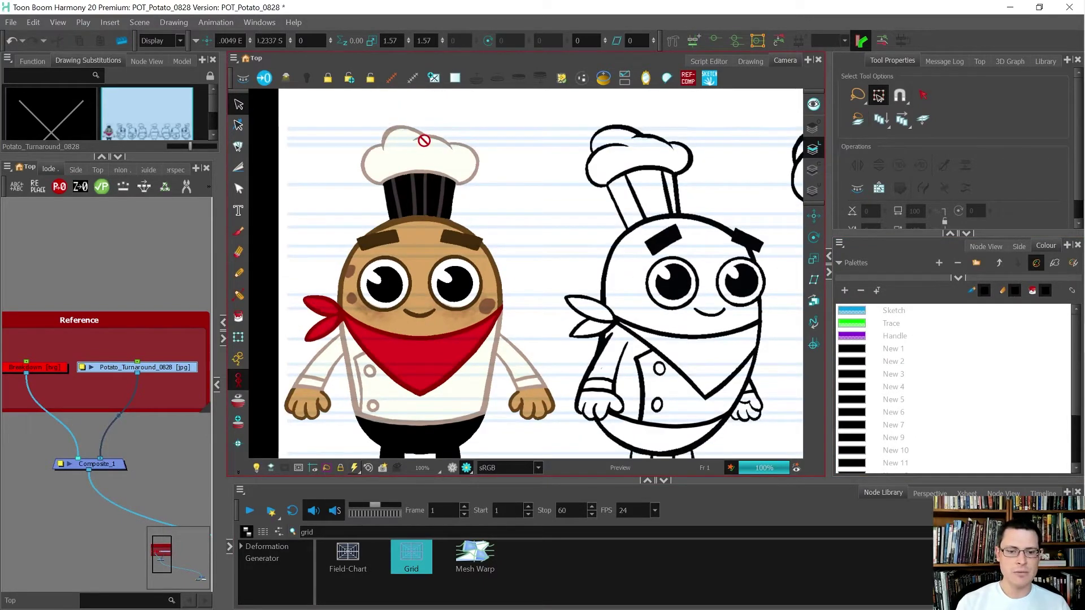
pyautogui.scroll(-2, 429, 436)
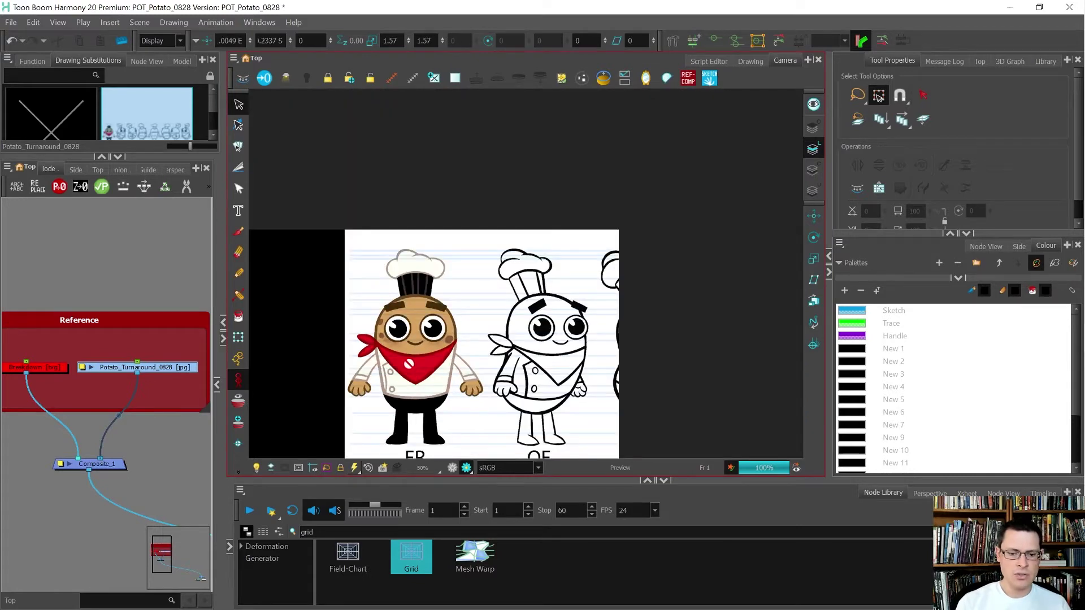
pyautogui.scroll(2, 411, 386)
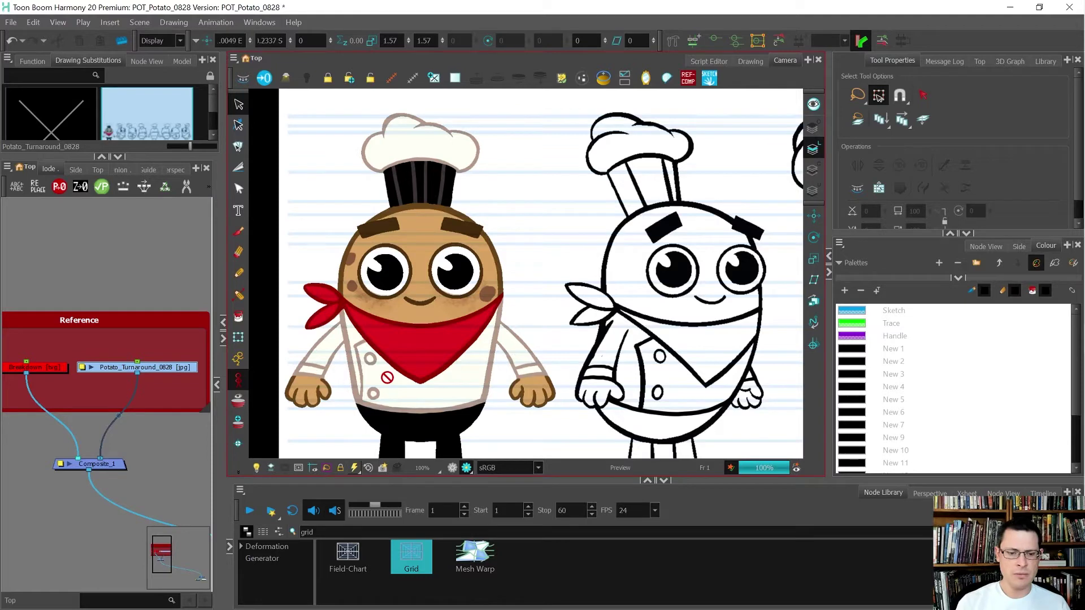
pyautogui.scroll(1, 387, 378)
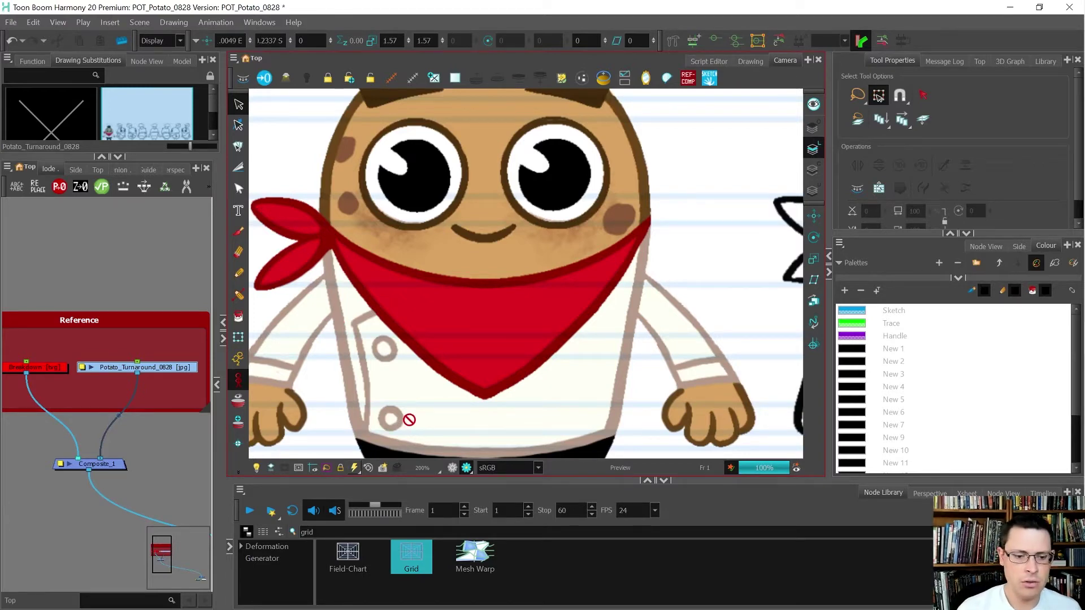
pyautogui.scroll(-1, 405, 419)
pyautogui.moveTo(423, 303); pyautogui.dragTo(398, 271)
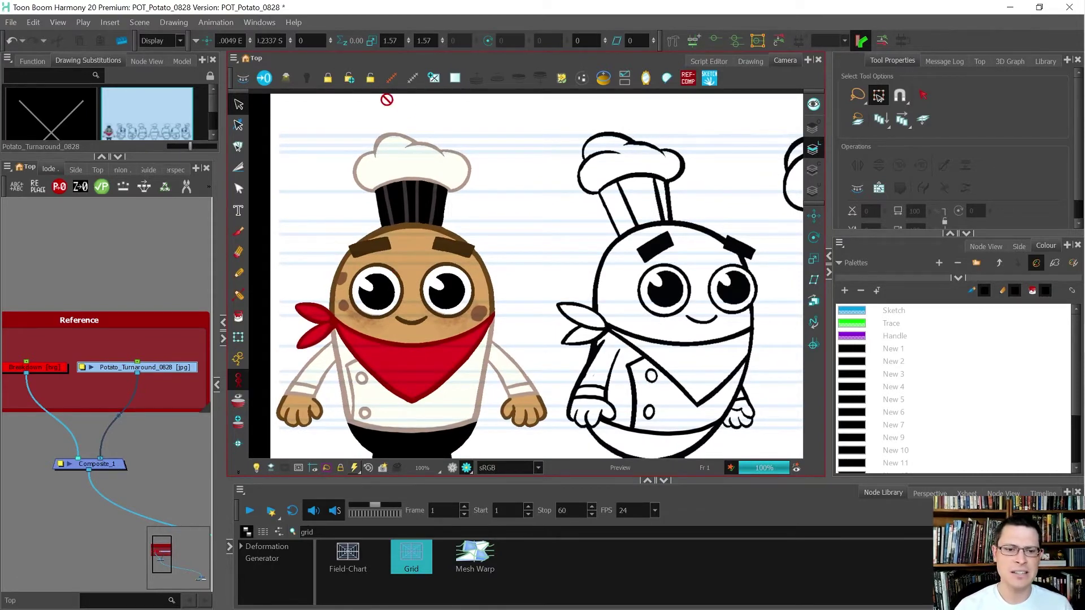
pyautogui.scroll(4, 407, 120)
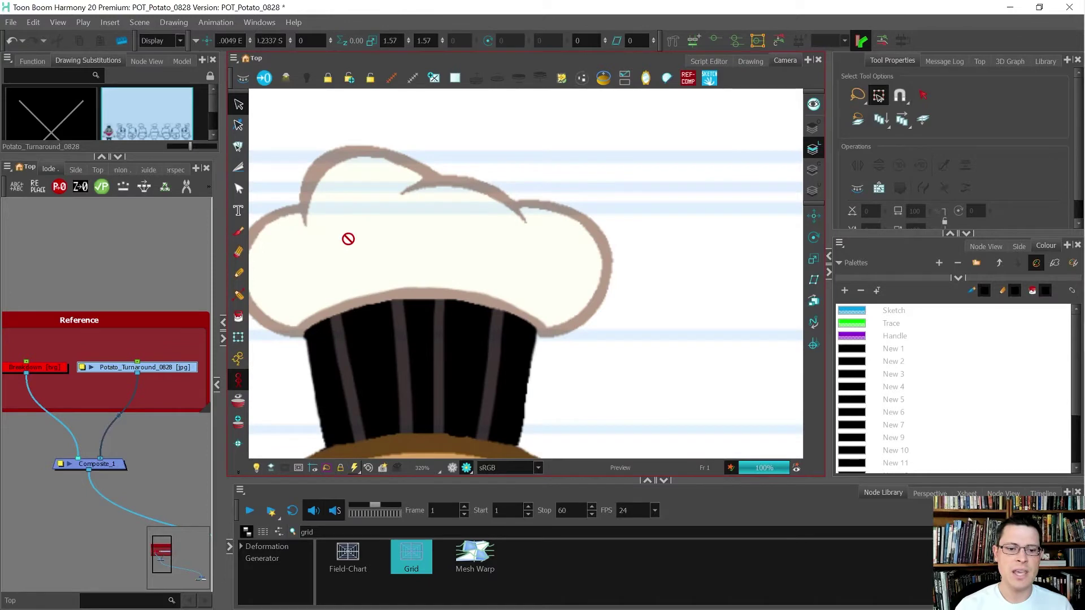
pyautogui.scroll(-5, 409, 199)
pyautogui.scroll(3, 410, 212)
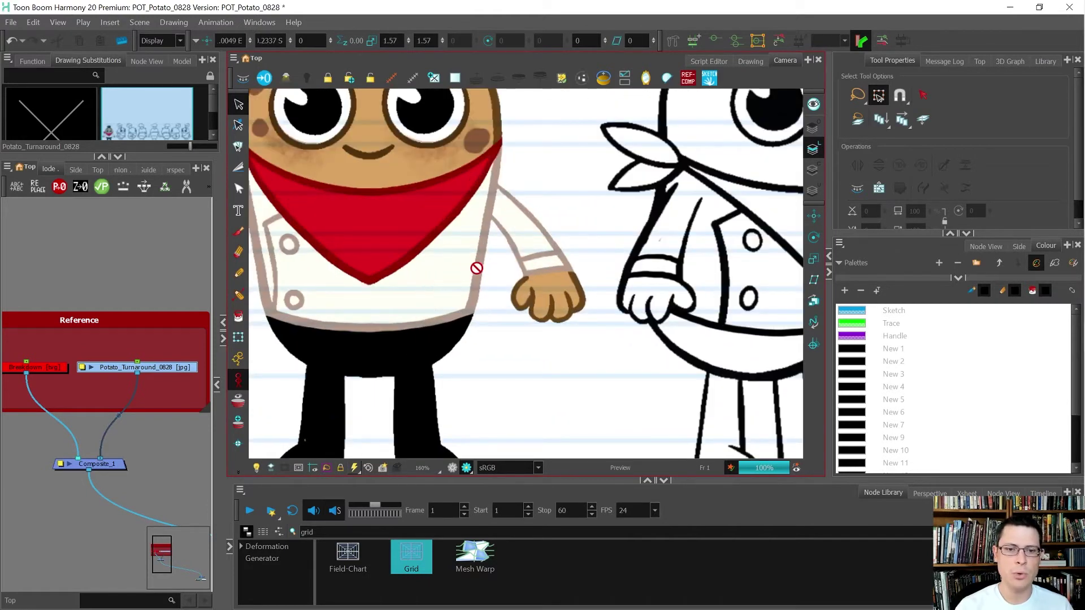
pyautogui.scroll(-2, 441, 319)
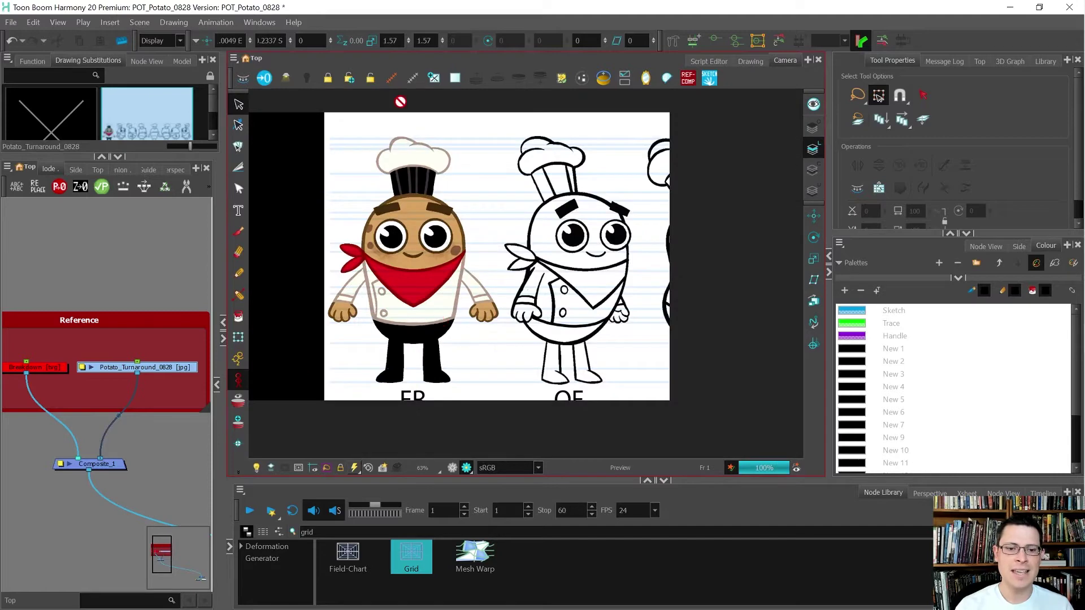
pyautogui.scroll(4, 404, 129)
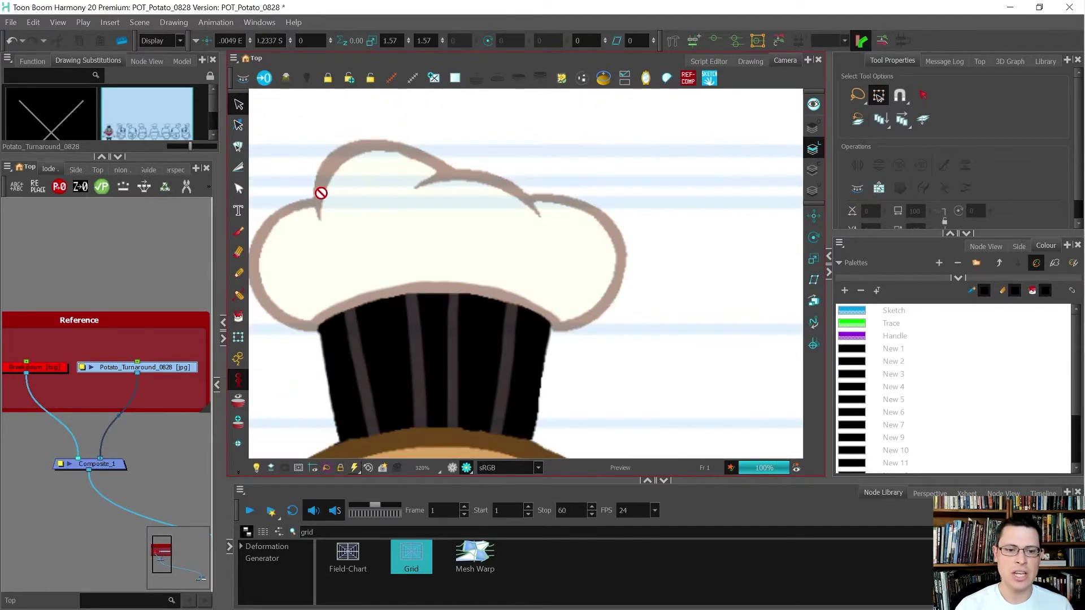
pyautogui.scroll(-3, 352, 258)
pyautogui.scroll(-2, 343, 186)
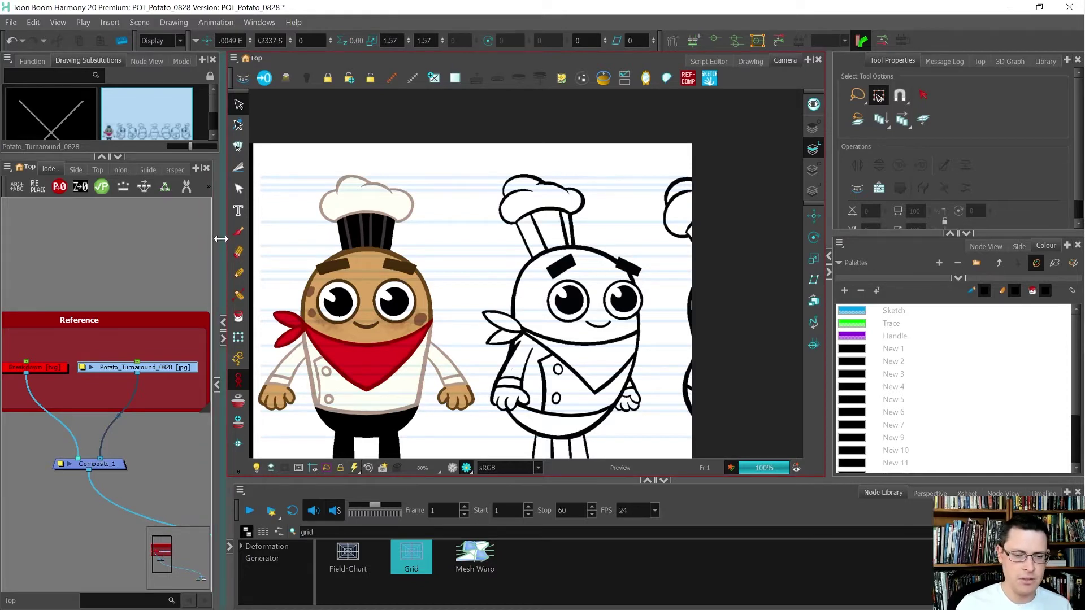
pyautogui.click(171, 341)
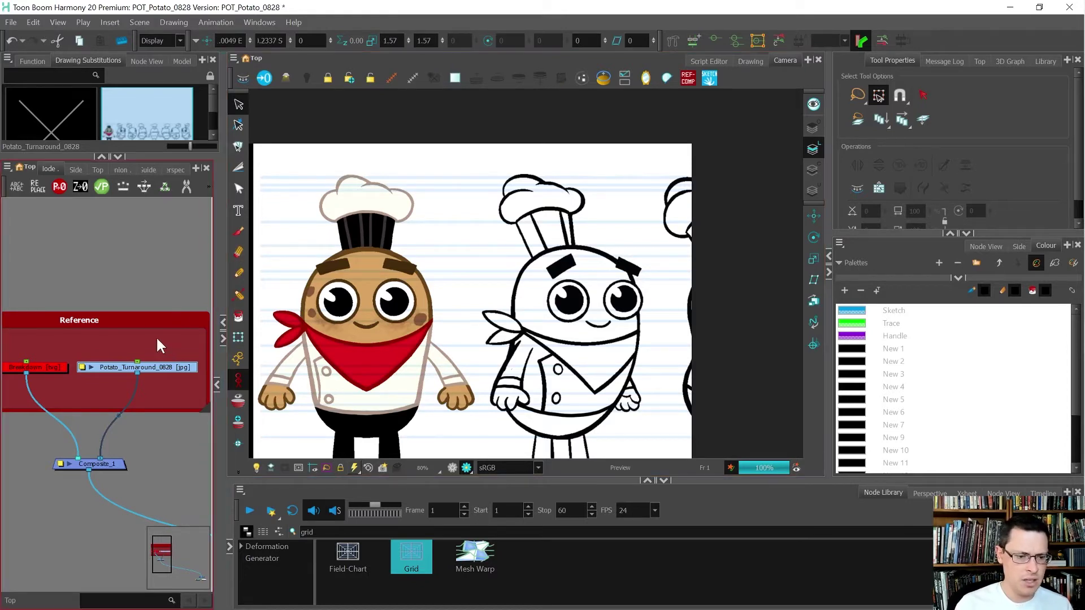
pyautogui.click(281, 317)
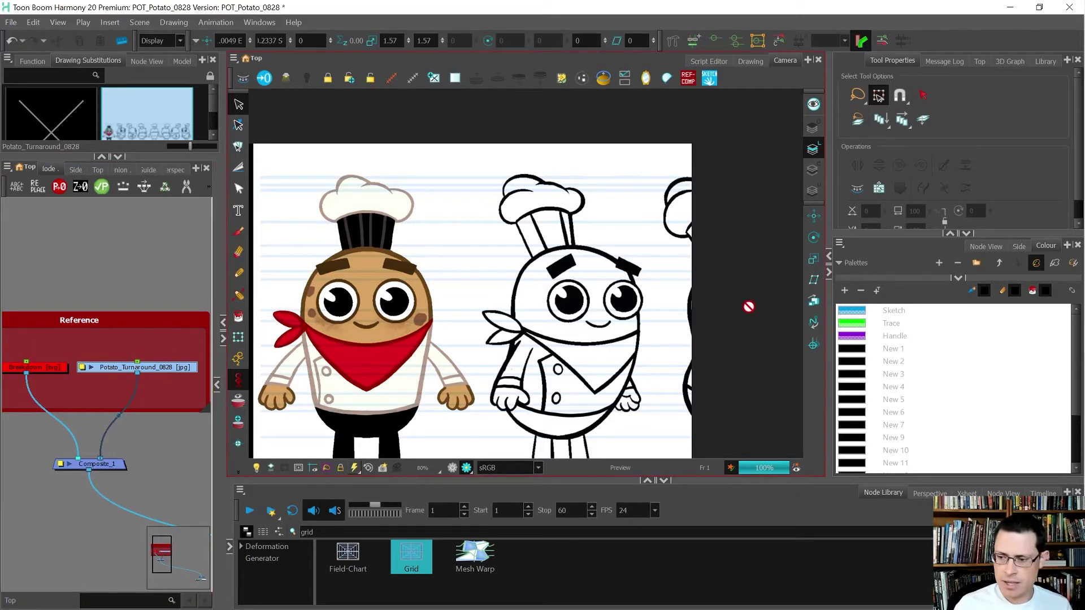
# Rename the first two black swatches below Handle as Clothes and Clothes_Line
pyautogui.click(893, 348)
pyautogui.write('Clothes')
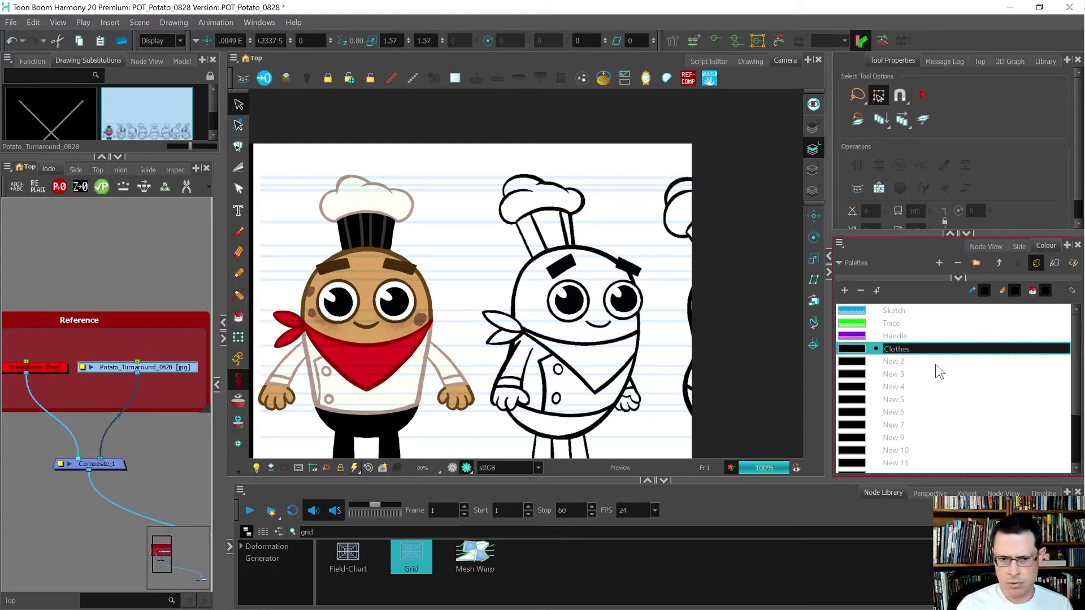
pyautogui.doubleClick(936, 365)
pyautogui.write('Clothes_Line')
pyautogui.press('Return')
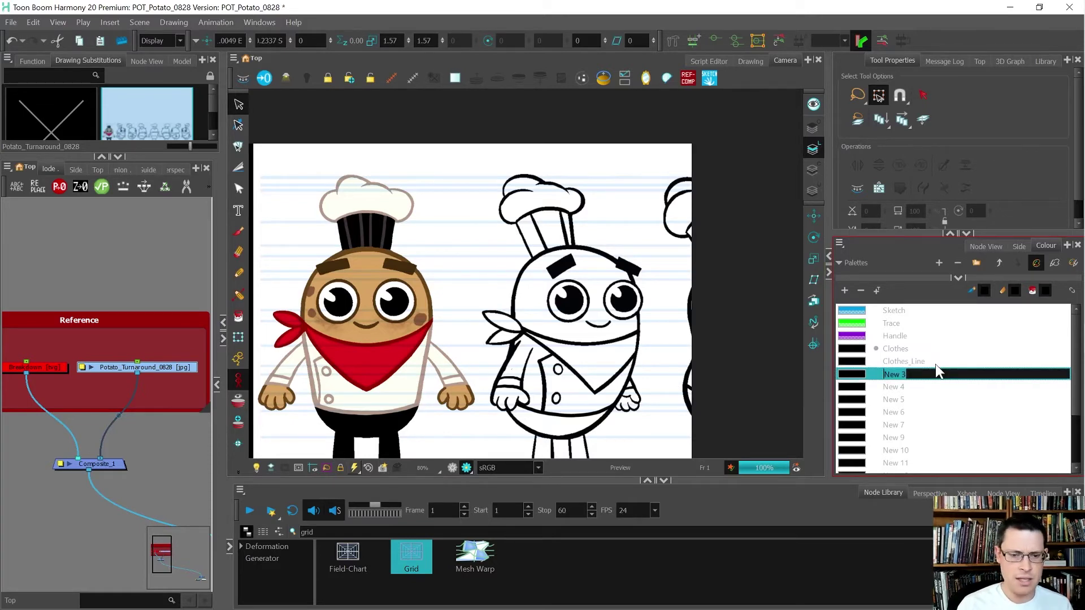
# Rename the two swatches below Clothes_Line as Hat_Black and Hat_Black_Line
pyautogui.write('Hat')
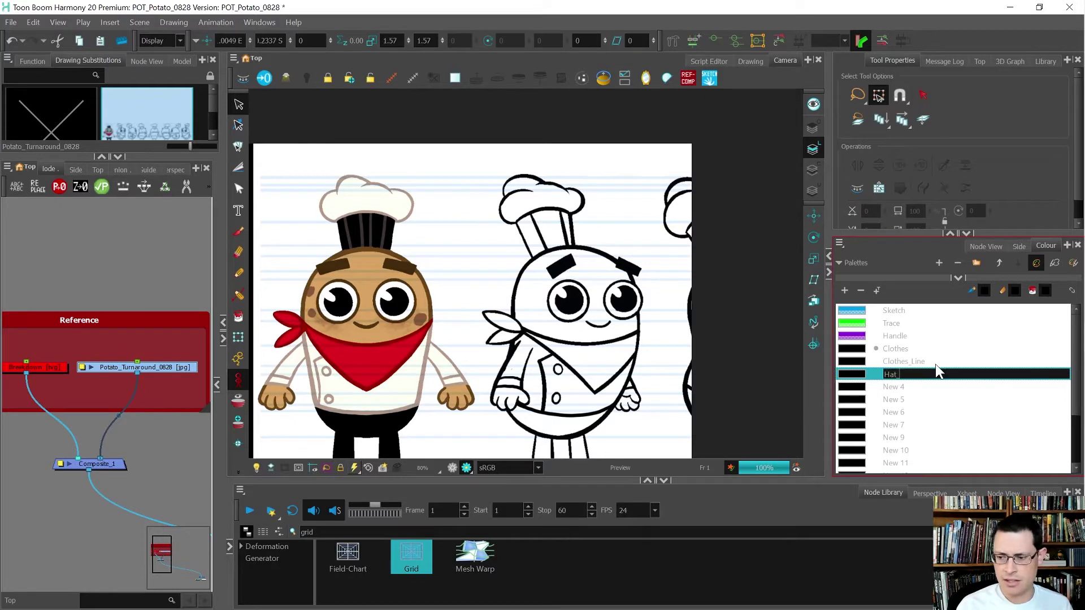
pyautogui.write('_Black')
pyautogui.press('Return')
pyautogui.write('HAt')
pyautogui.press('BackSpace')
pyautogui.press('BackSpace')
pyautogui.write('at_Black_Lin')
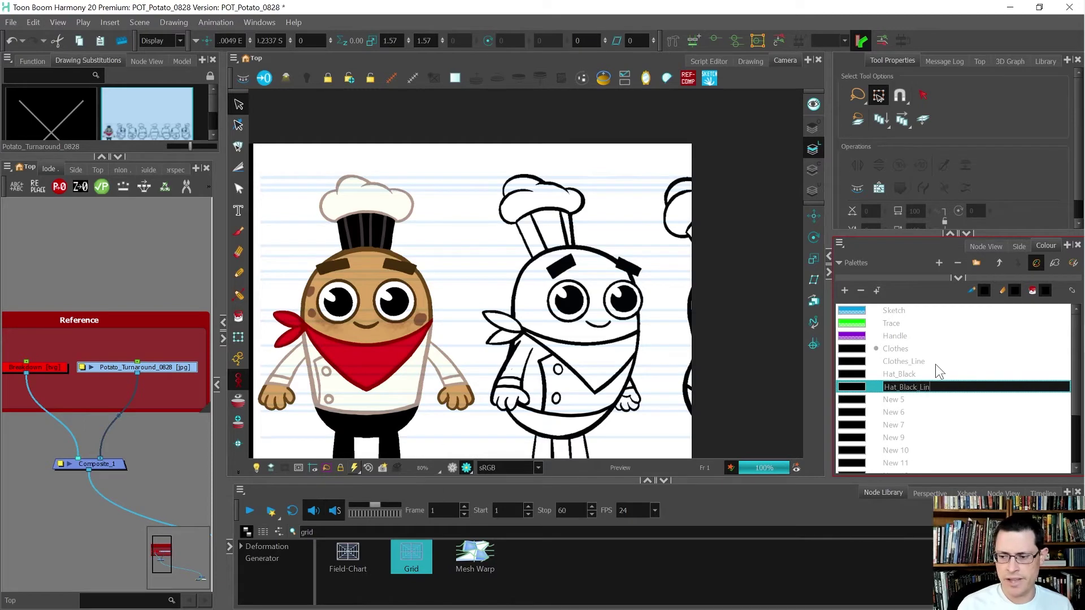
pyautogui.write('e')
pyautogui.press('Return')
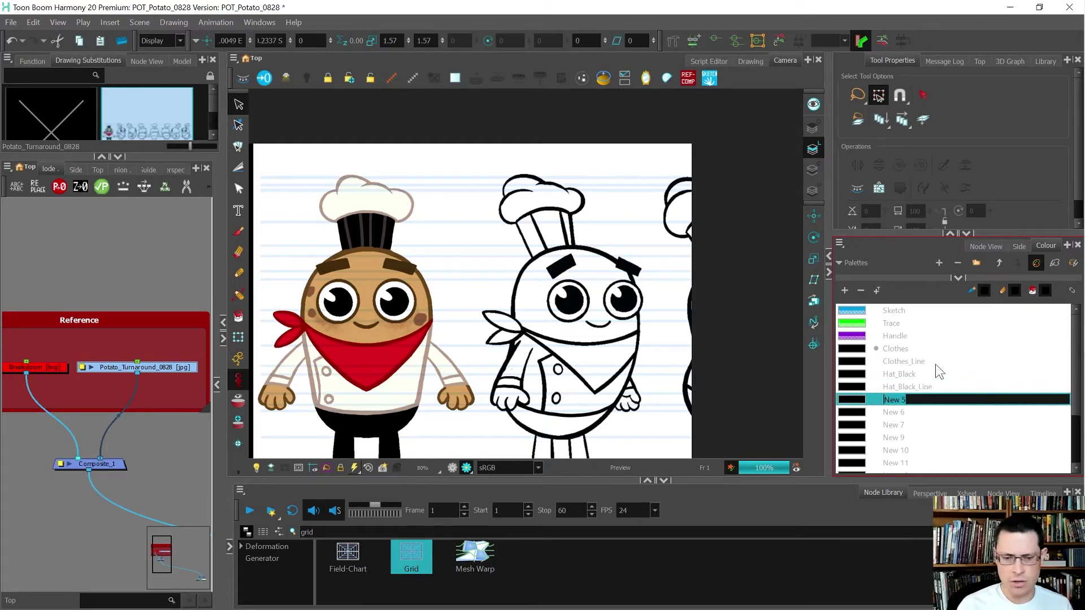
# Rename the three swatches below Hat_Black_Line as Potato, Potato_Line and Potato_Spots
pyautogui.write('Potato')
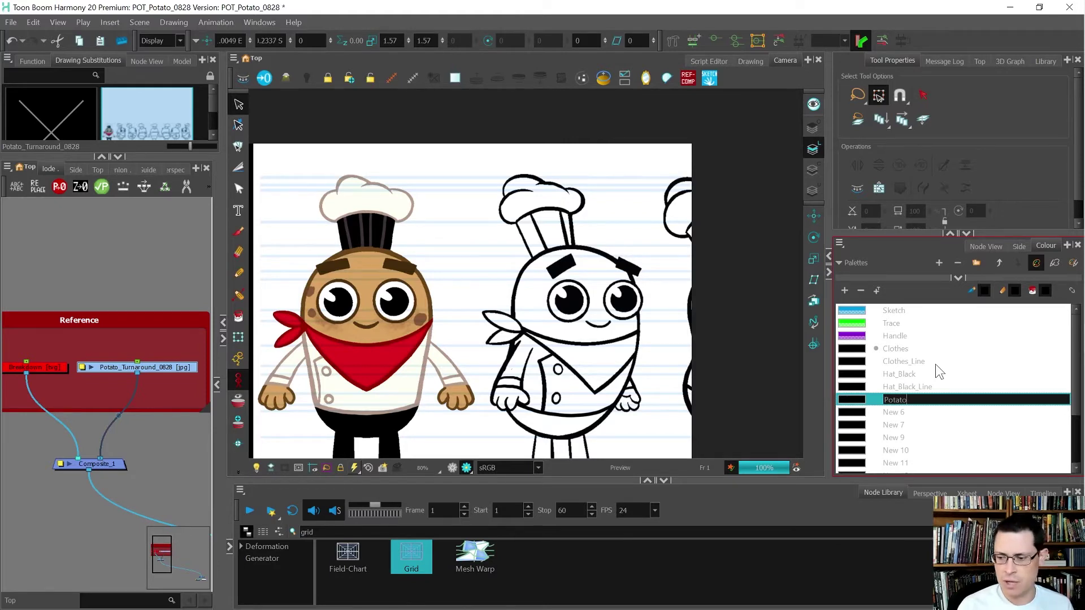
pyautogui.press('Return')
pyautogui.write('Potat')
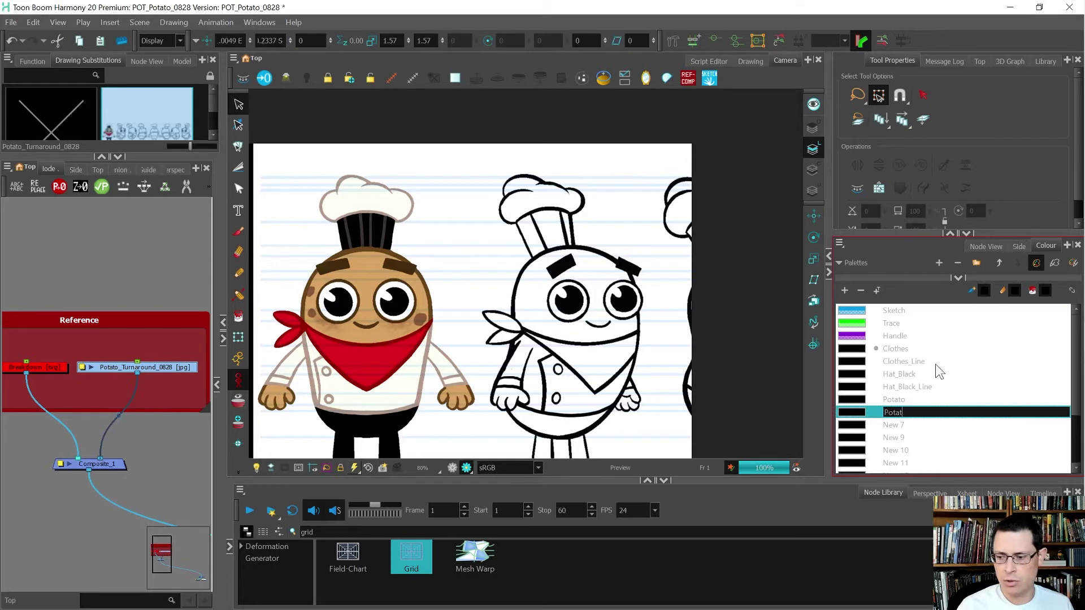
pyautogui.write('o_Line')
pyautogui.press('Return')
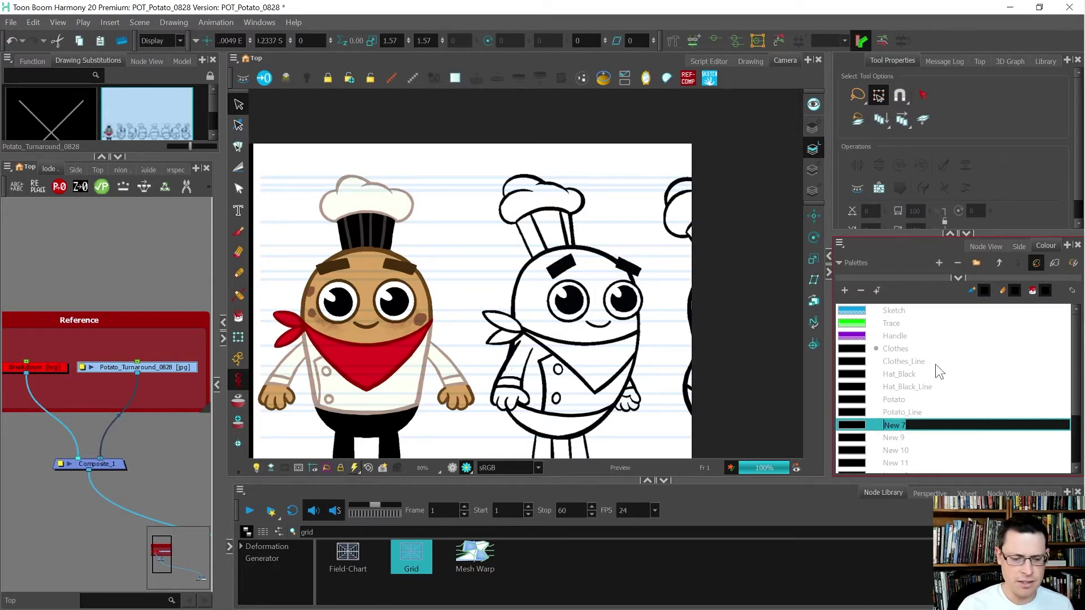
pyautogui.write('Potato_Spots')
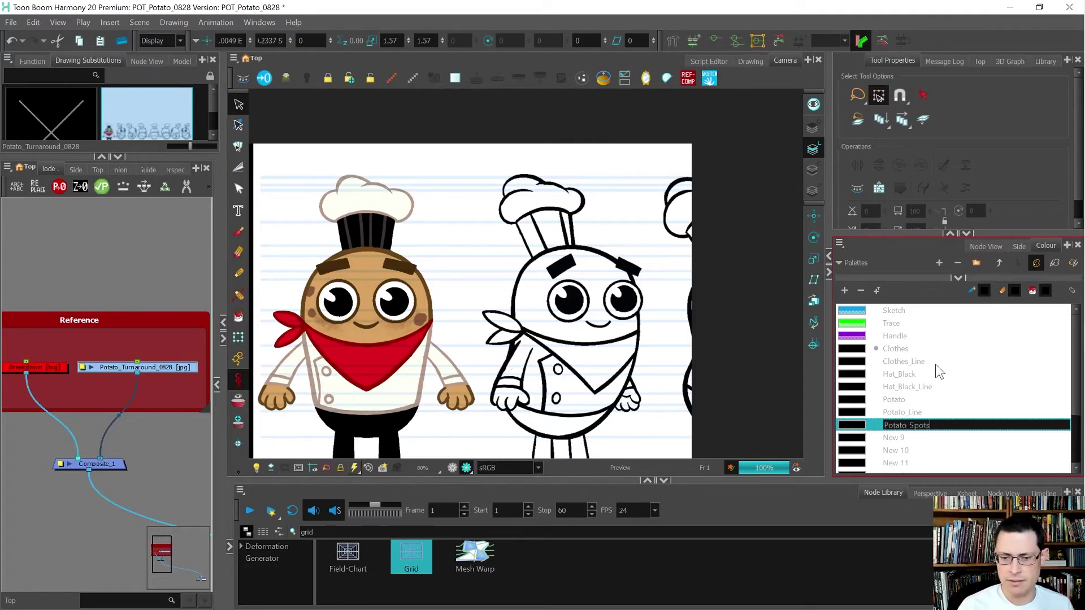
pyautogui.press('Return')
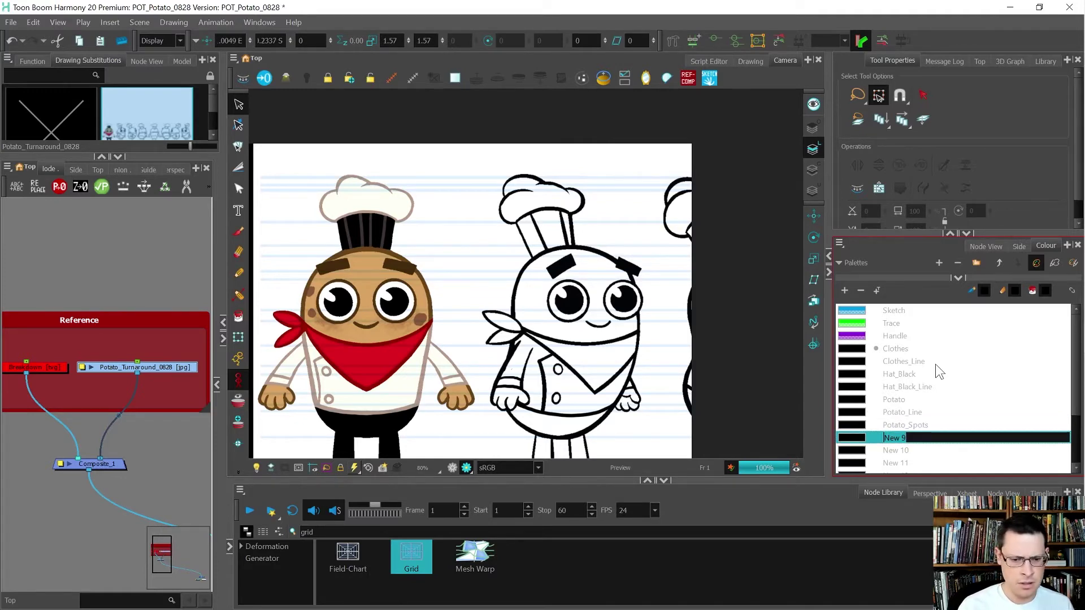
# Rename the two swatches below Potato_Spots as Bandana and Bandana_Line
pyautogui.scroll(-1, 329, 295)
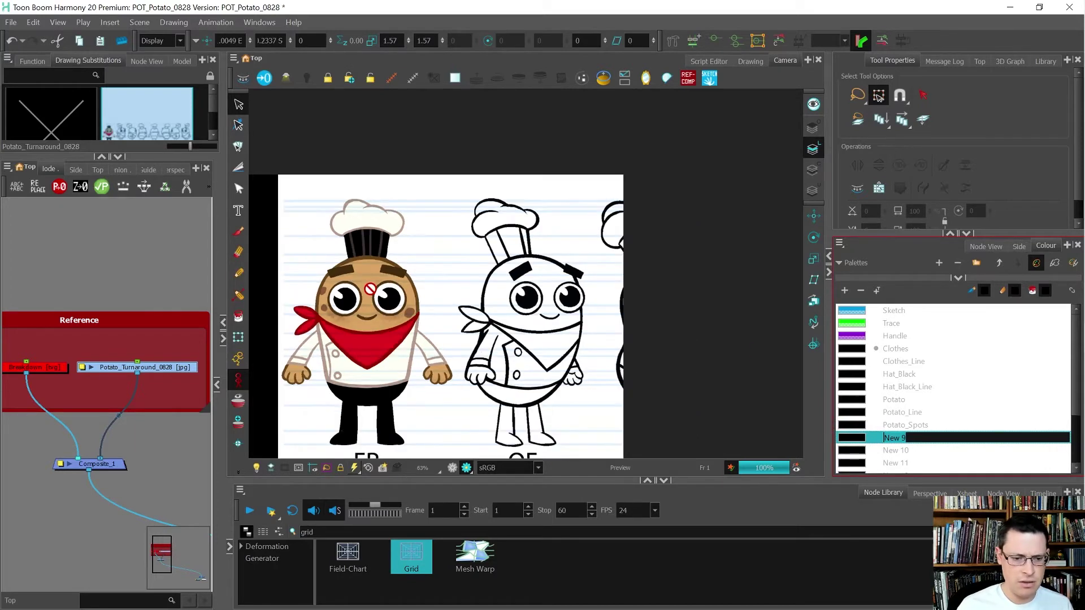
pyautogui.scroll(4, 345, 356)
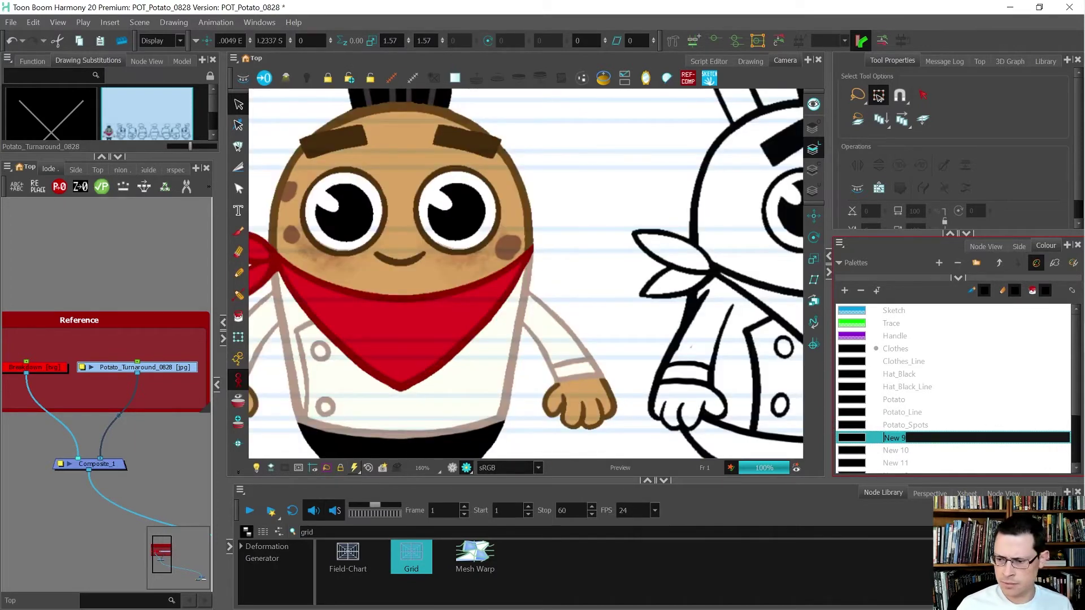
pyautogui.write('Bnandana')
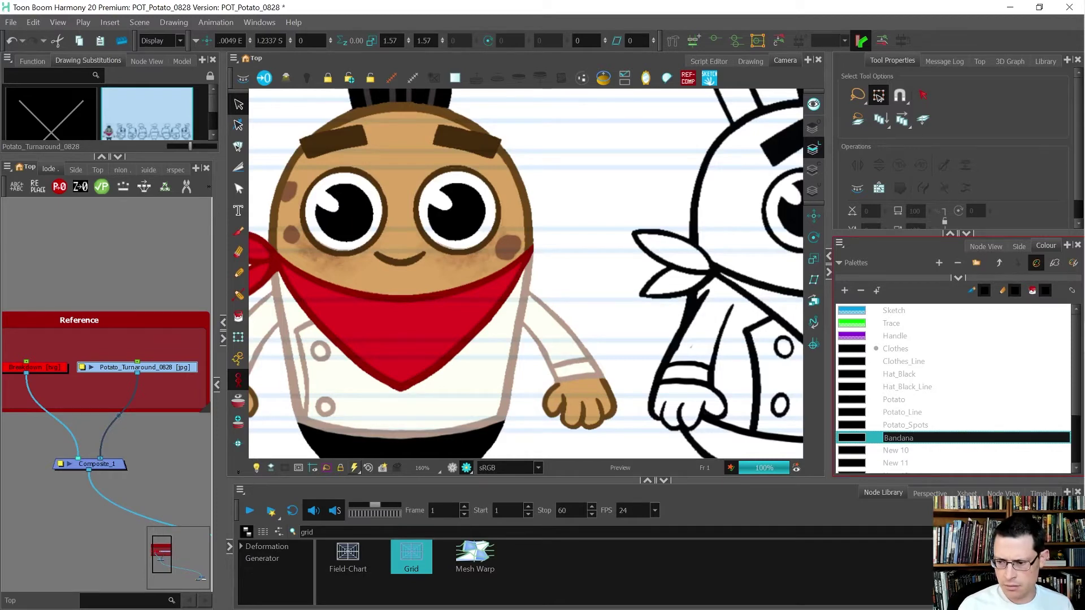
pyautogui.doubleClick(901, 450)
pyautogui.write('Bandana_Li')
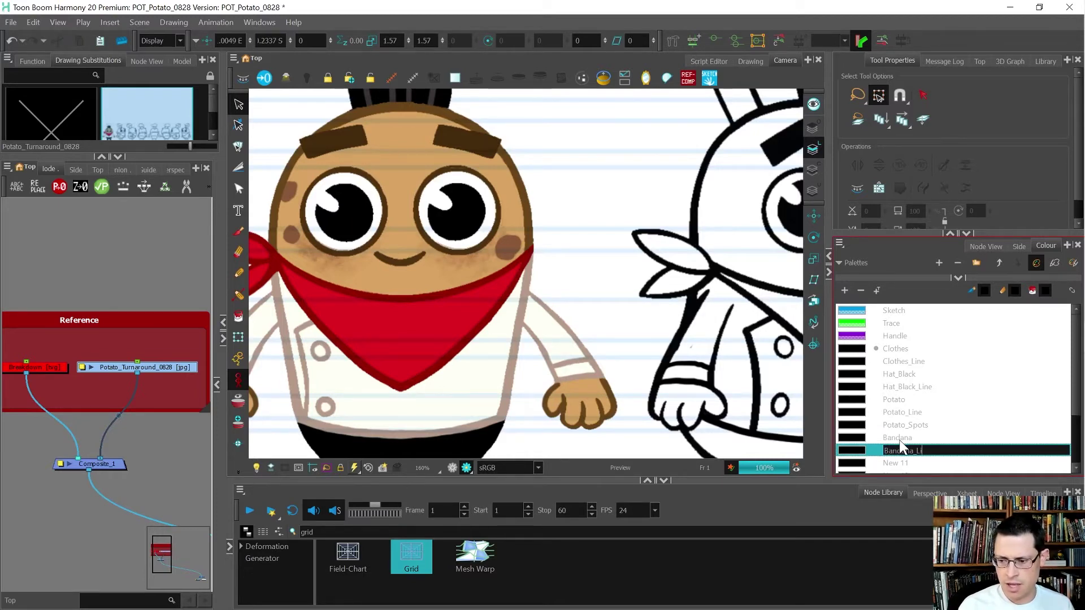
pyautogui.write('ne')
pyautogui.press('Tab')
# Rename the two swatches below Bandana_Line as Pants and Pants_Line
pyautogui.scroll(-3, 521, 295)
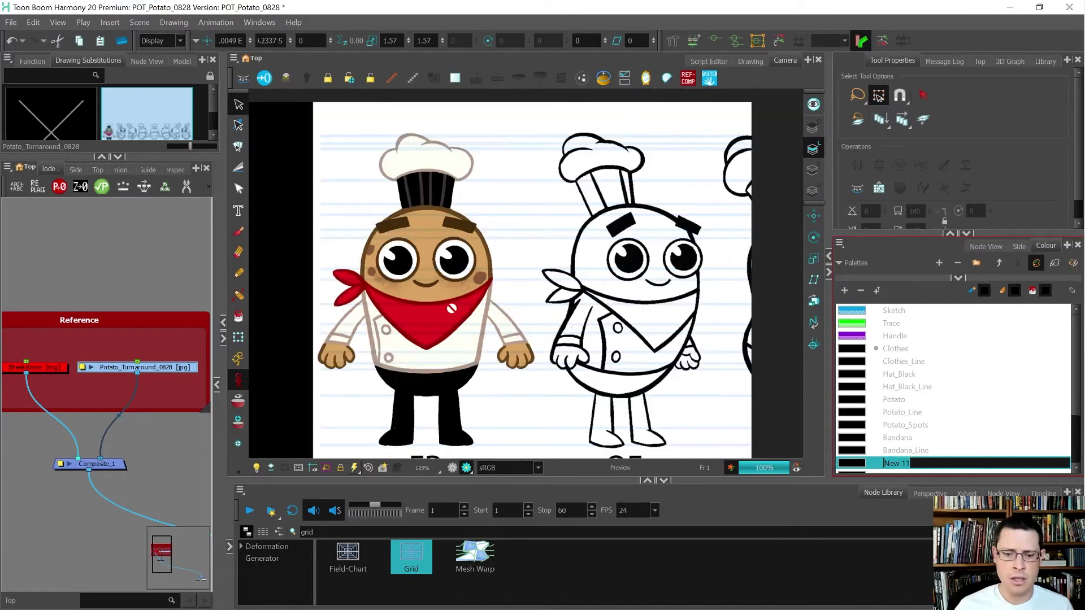
pyautogui.scroll(1, 436, 337)
pyautogui.scroll(1, 389, 361)
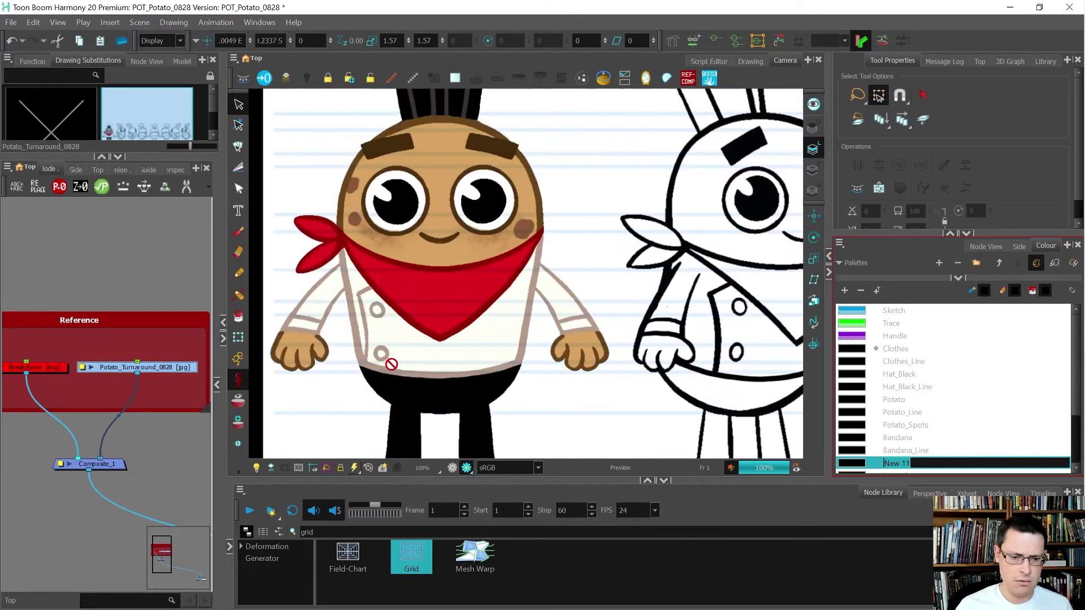
pyautogui.press('space')
pyautogui.moveTo(419, 340); pyautogui.dragTo(430, 280)
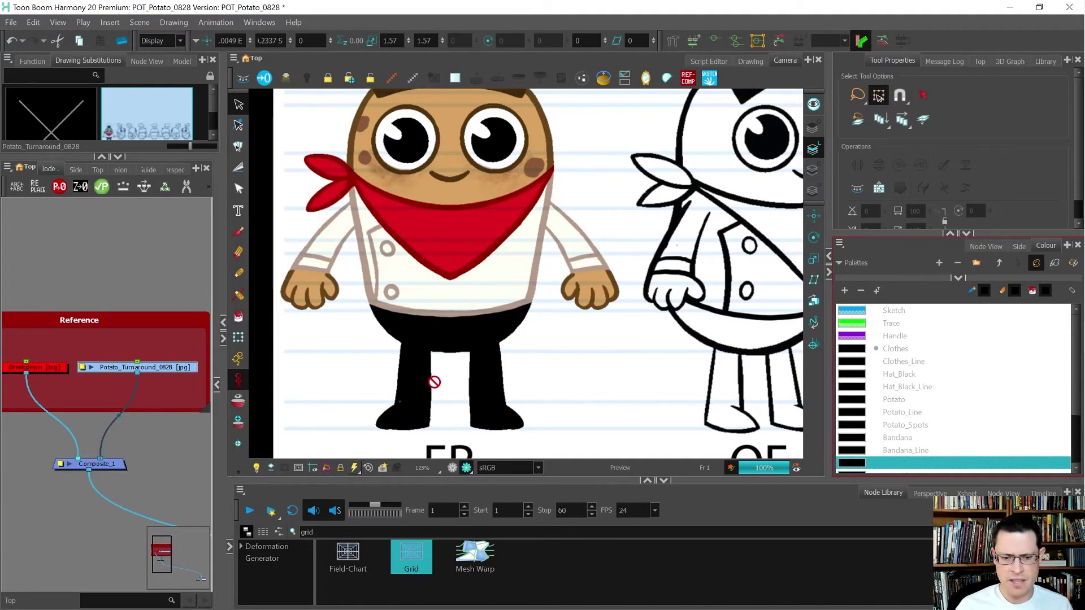
pyautogui.doubleClick(897, 465)
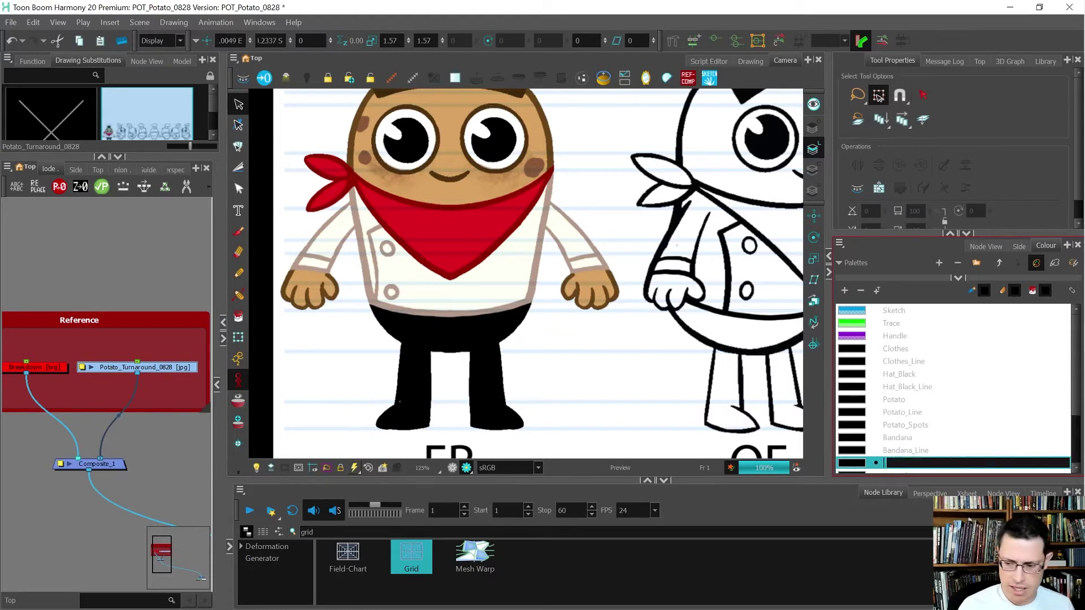
pyautogui.press('Return')
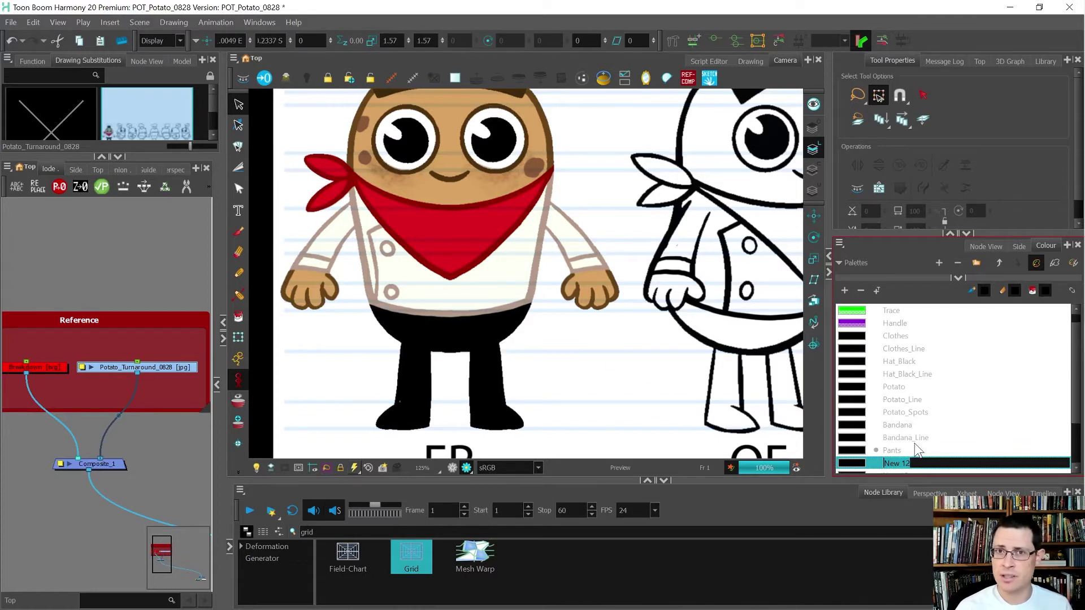
pyautogui.write('Pant')
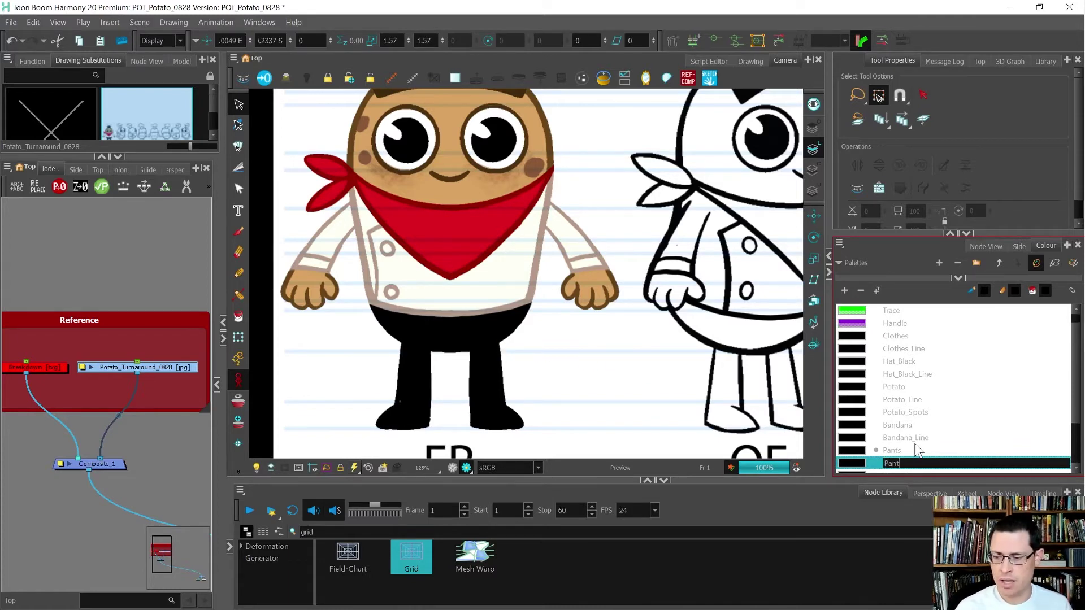
pyautogui.write('s_Line')
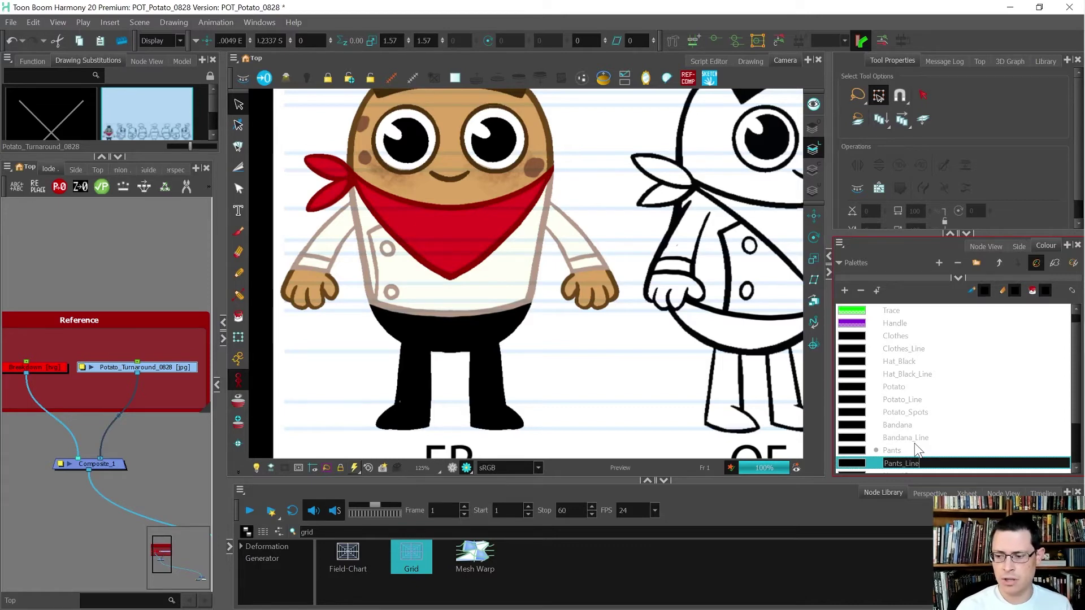
pyautogui.press('Return')
# Rename the swatch below Pants_Line as Cutter
pyautogui.scroll(-2, 915, 443)
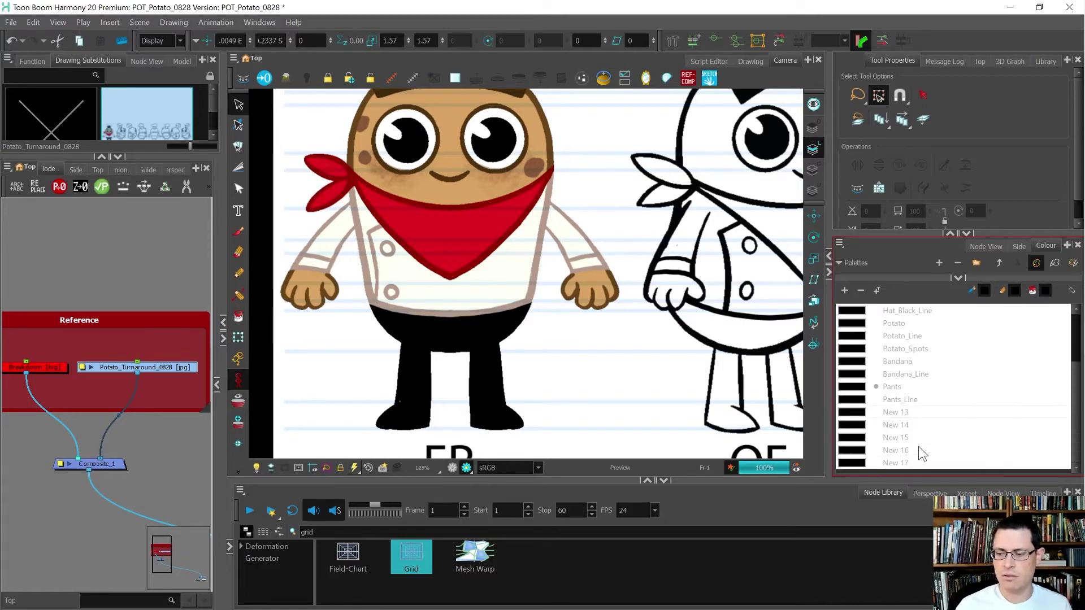
pyautogui.click(903, 416)
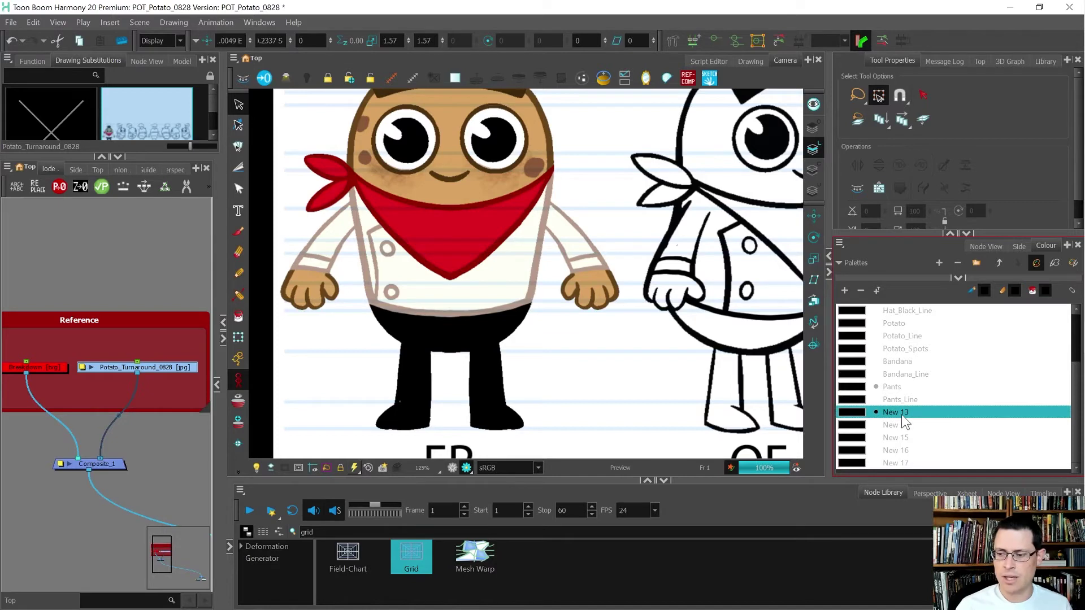
pyautogui.scroll(2, 904, 421)
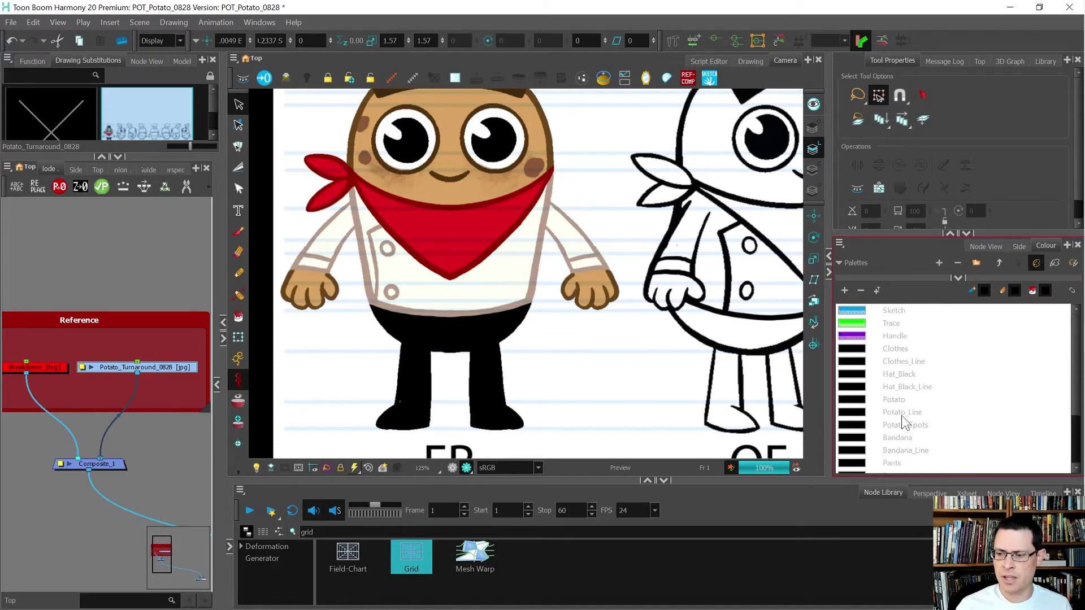
pyautogui.scroll(-2, 902, 421)
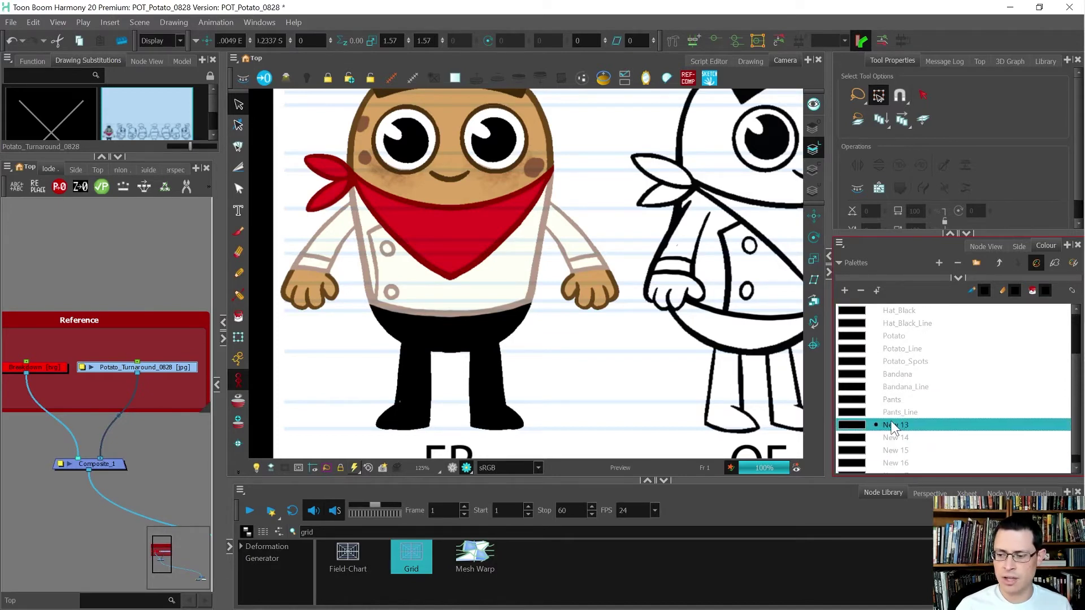
pyautogui.doubleClick(902, 422)
pyautogui.write('Cutter')
pyautogui.press('Tab')
# Delete the unused black swatches below Cutter, from New 14 onwards
pyautogui.click(932, 450)
pyautogui.click(909, 425)
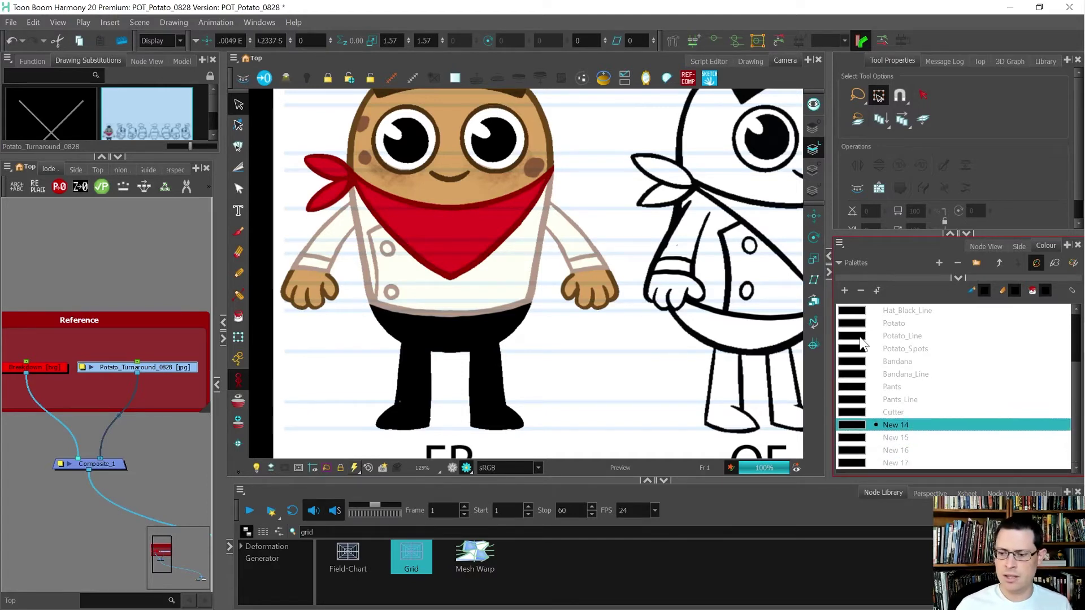
pyautogui.click(862, 291)
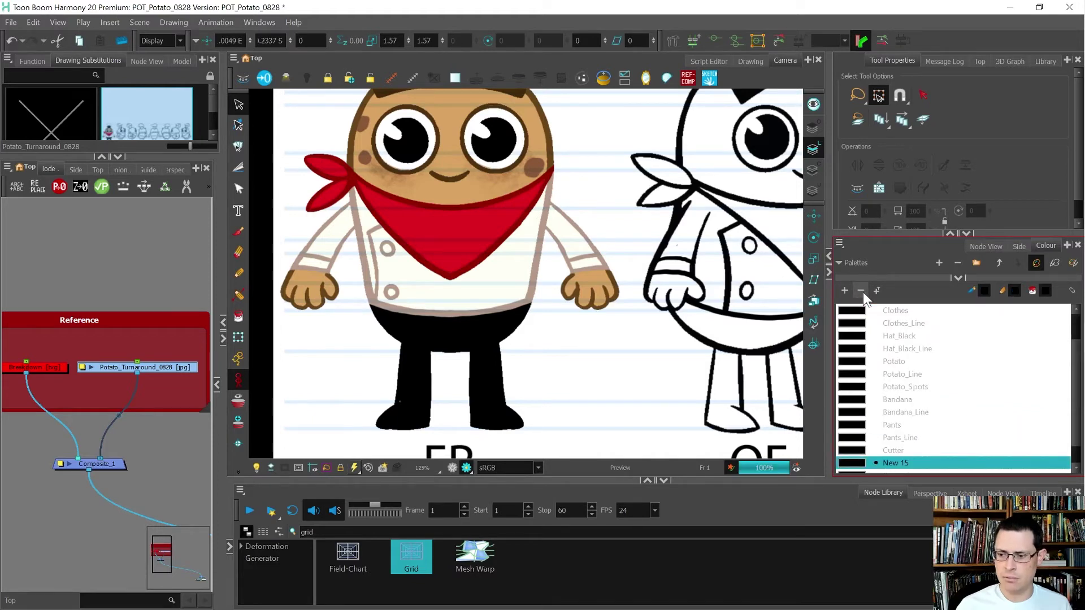
pyautogui.click(863, 292)
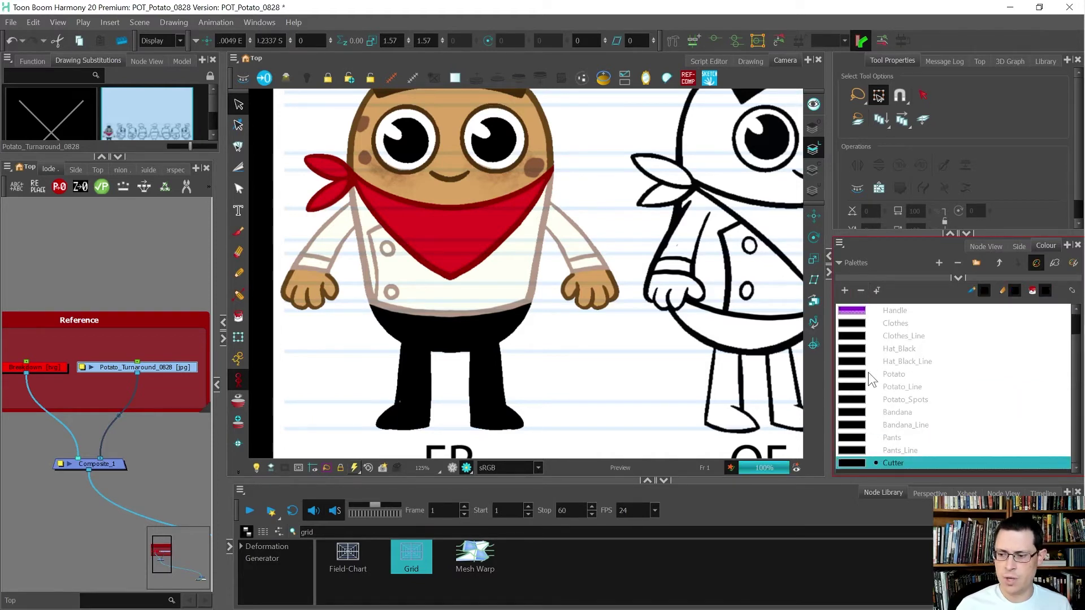
# Set the Clothes swatch to the off-white sampled from the coat of the coloured front-view potato
pyautogui.click(561, 438)
pyautogui.scroll(-1, 561, 435)
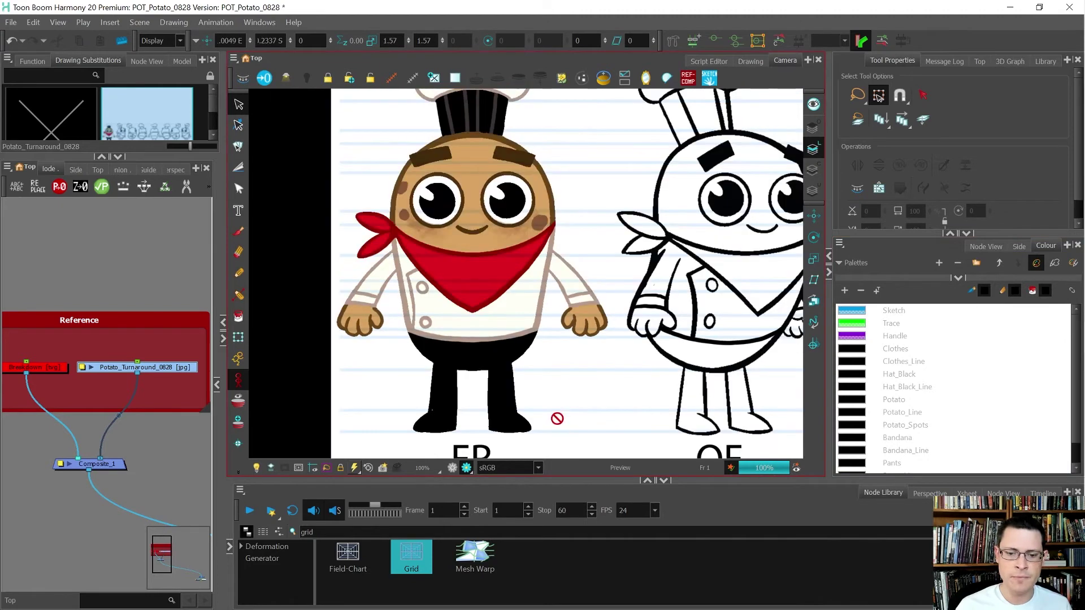
pyautogui.click(875, 355)
pyautogui.doubleClick(864, 350)
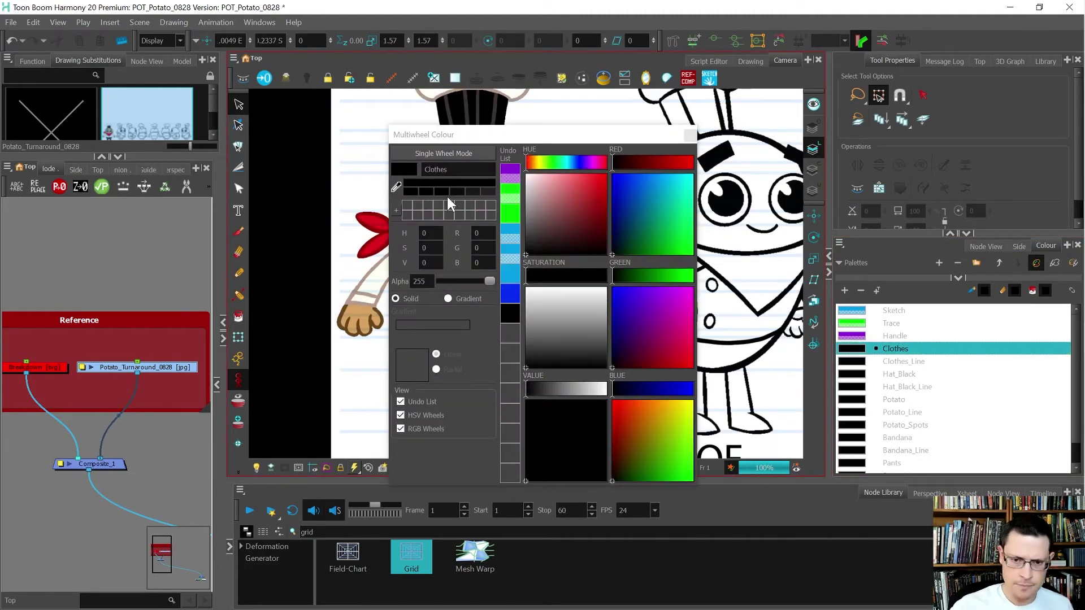
pyautogui.moveTo(516, 137); pyautogui.dragTo(642, 138)
pyautogui.click(520, 187)
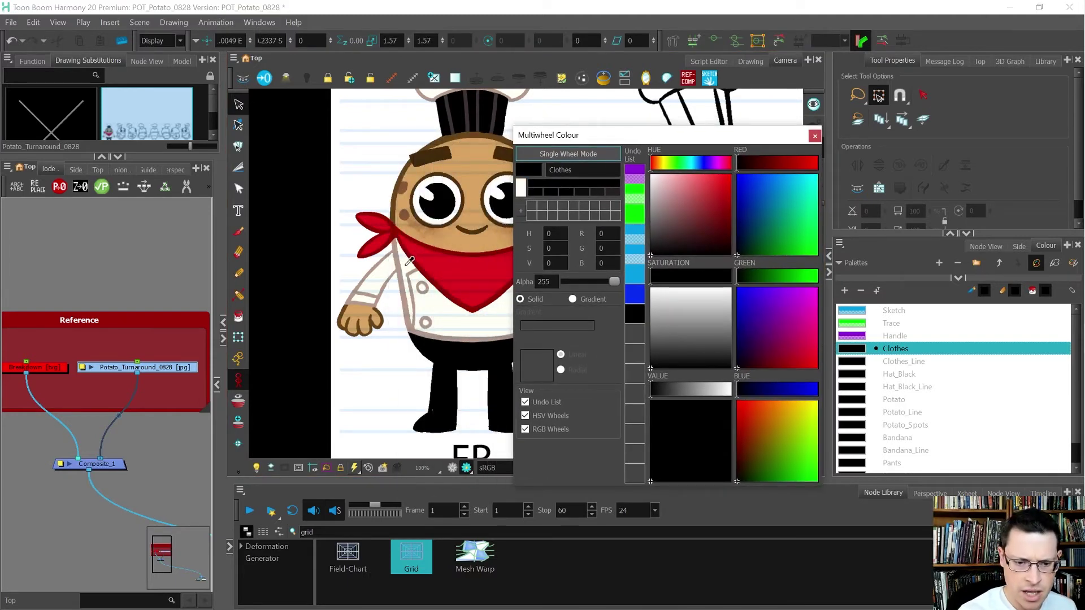
pyautogui.click(405, 262)
# Enlarge the camera view and set the Clothes_Line swatch to the greyish-brown sampled from the coat's outline
pyautogui.click(863, 363)
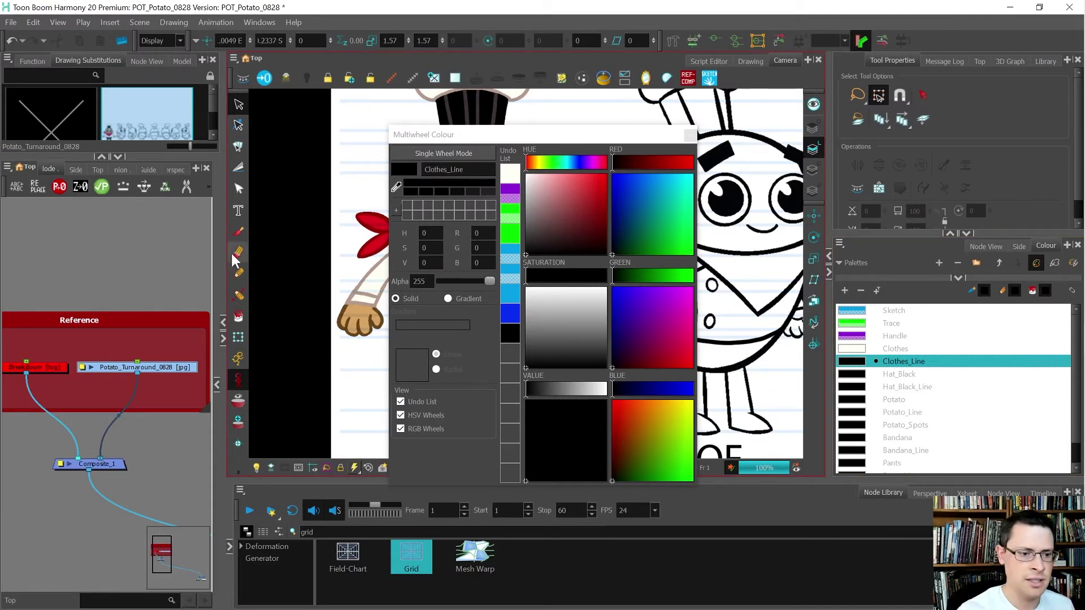
pyautogui.moveTo(224, 307); pyautogui.dragTo(2, 306)
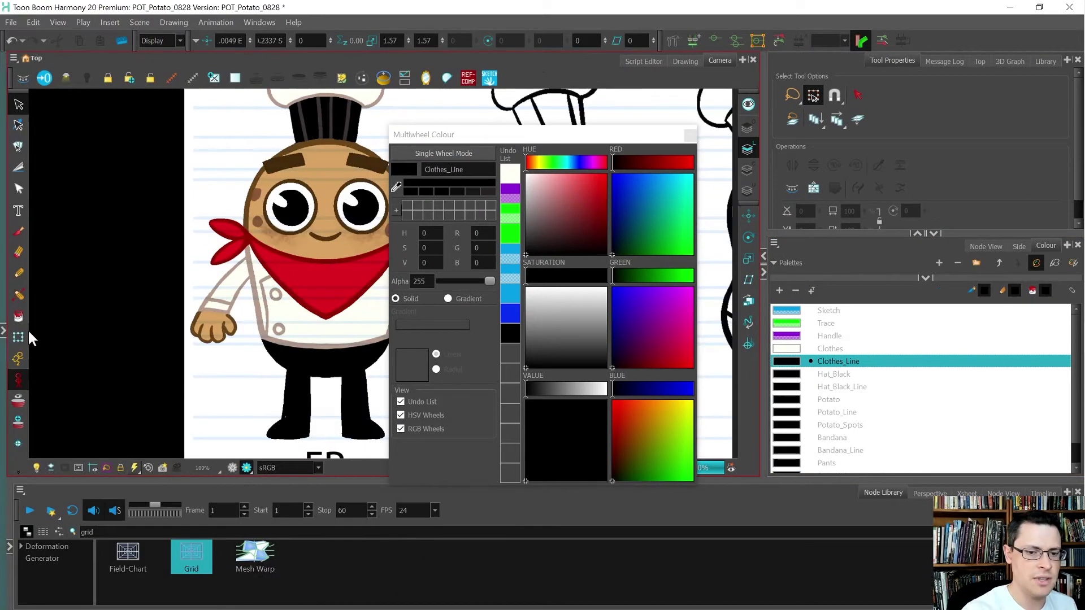
pyautogui.moveTo(339, 255); pyautogui.dragTo(220, 263)
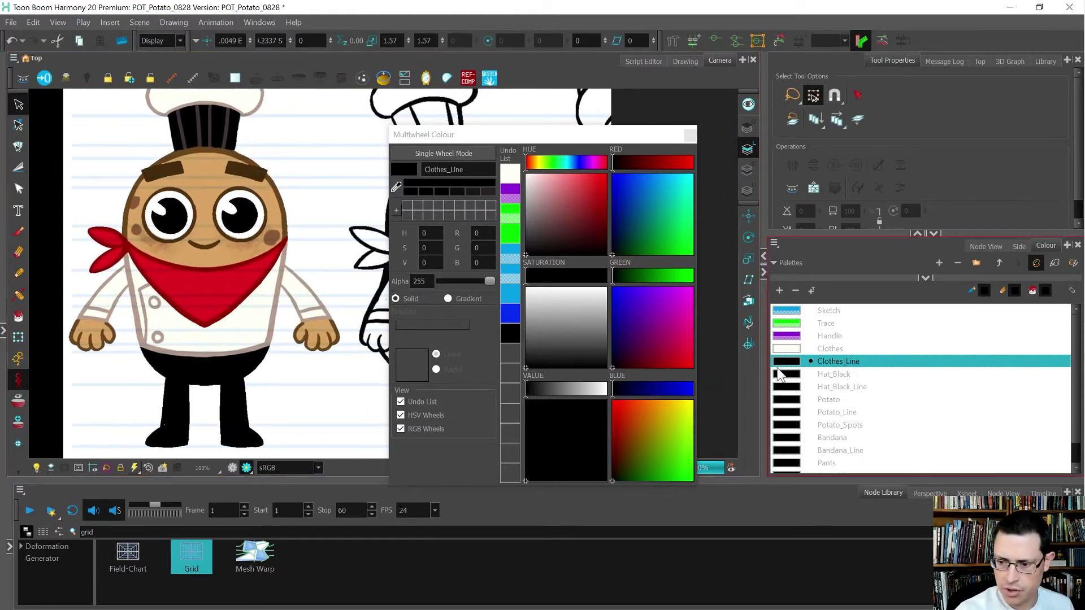
pyautogui.click(399, 184)
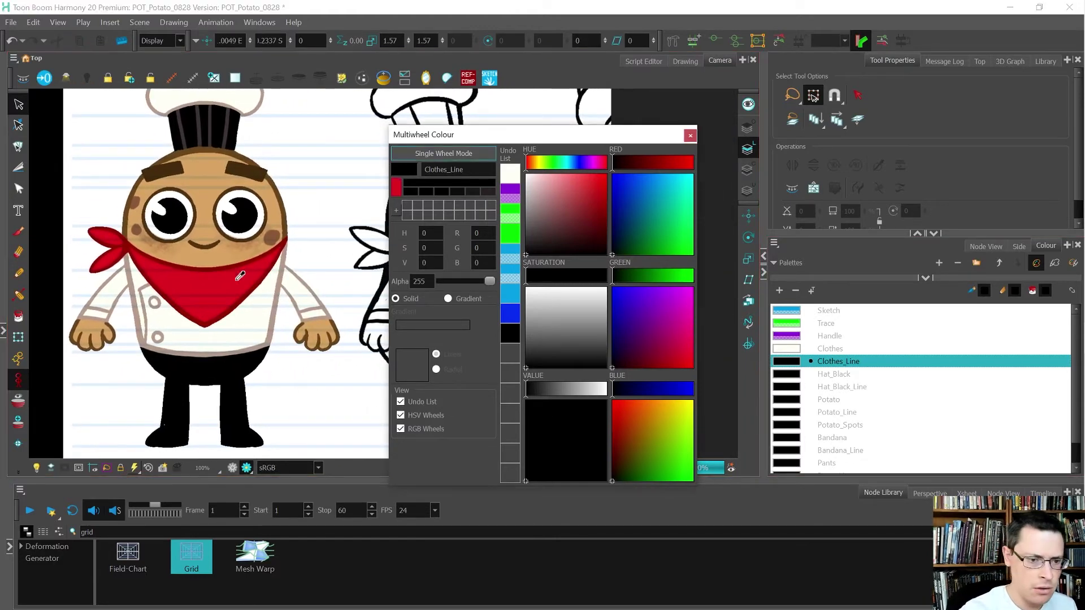
pyautogui.click(273, 316)
# Set Hat_Black to the black of the hat band and Hat_Black_Line to the dark grey of its stripes, sampled from the reference
pyautogui.click(834, 374)
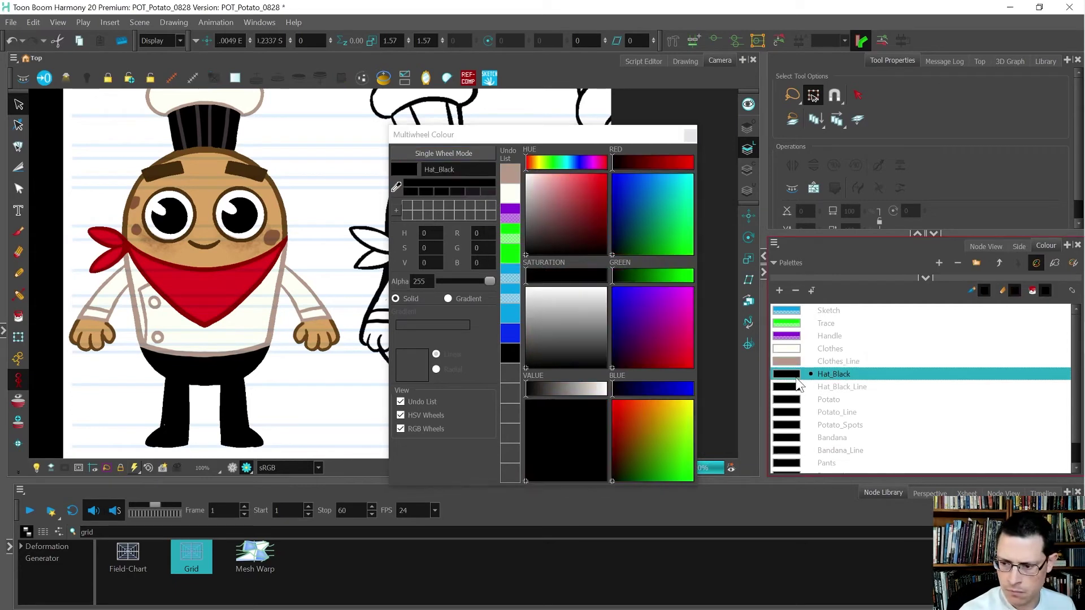
pyautogui.click(398, 185)
pyautogui.click(203, 122)
pyautogui.click(833, 387)
pyautogui.click(189, 130)
# Set Potato, Potato_Line and Potato_Spots to the colours sampled from the potato's skin, its brown outline and a cheek spot
pyautogui.click(828, 399)
pyautogui.click(186, 249)
pyautogui.click(836, 412)
pyautogui.click(129, 187)
pyautogui.click(790, 425)
pyautogui.click(271, 235)
# Set Bandana to the red sampled from the bandana's fill and Bandana_Line to the dark red of its outline
pyautogui.click(832, 437)
pyautogui.click(203, 282)
pyautogui.click(841, 451)
pyautogui.click(116, 240)
# Set Pants to the trousers' black and Pants_Line to the dark grey sampled from the hat band's stripes
pyautogui.click(826, 463)
pyautogui.moveTo(1079, 373)
pyautogui.scroll(-1, 904, 396)
pyautogui.click(834, 451)
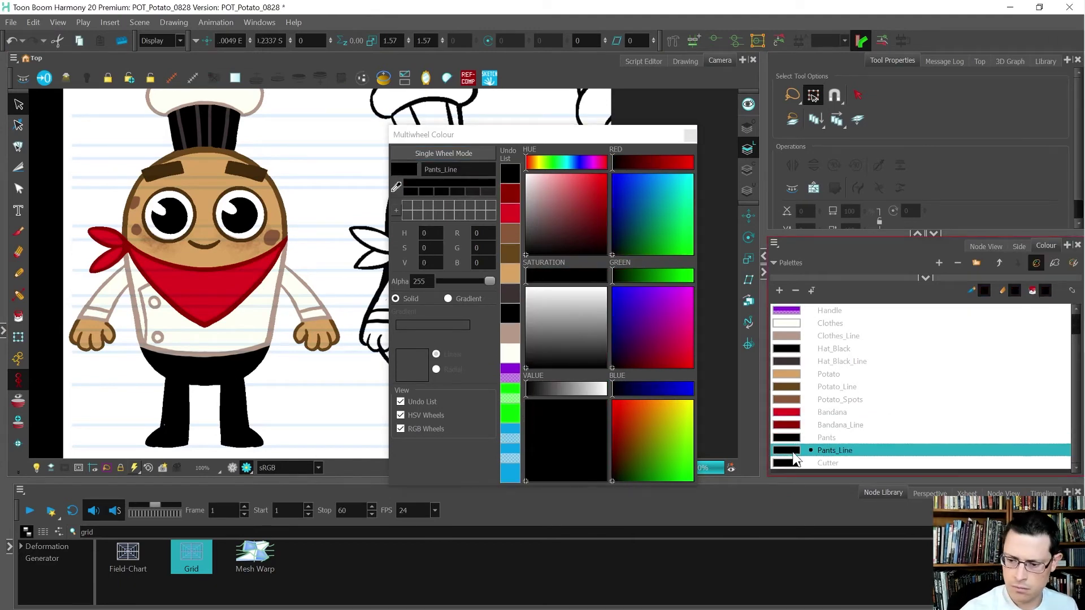
pyautogui.click(396, 187)
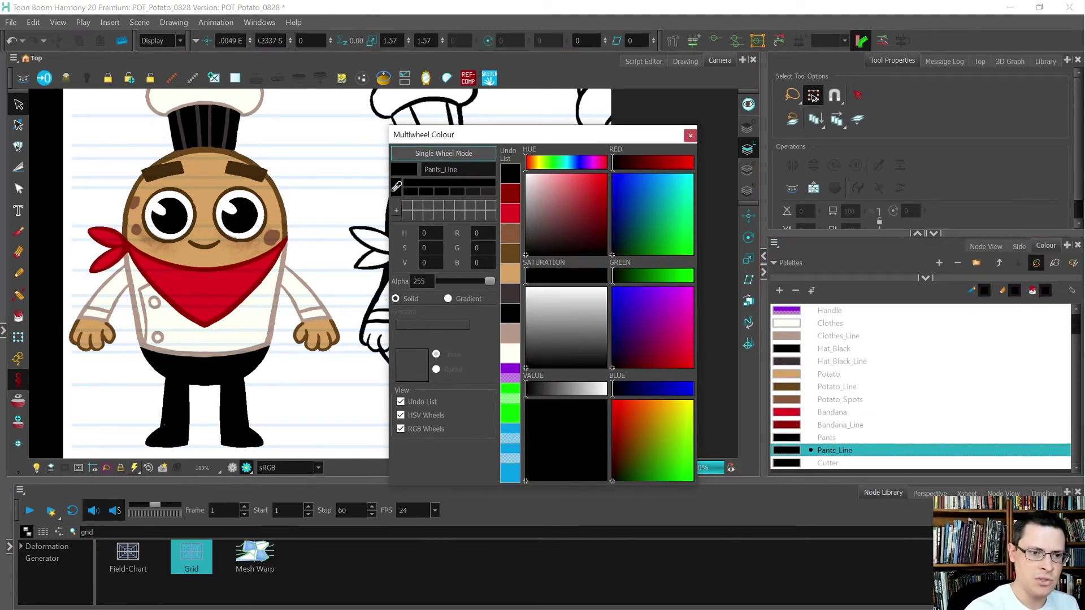
pyautogui.click(226, 132)
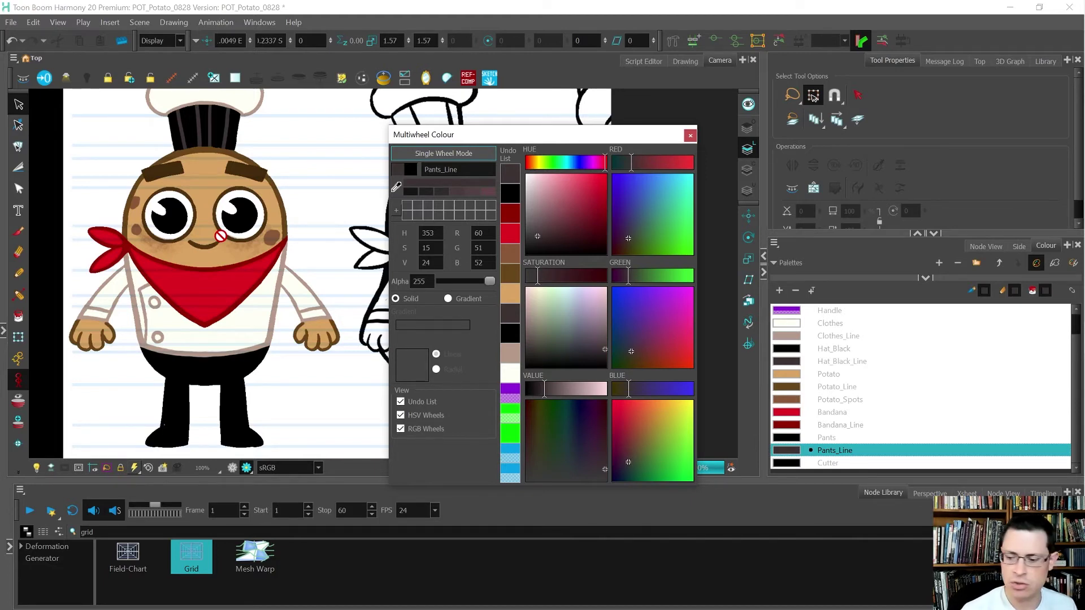
# Set the Cutter colour to pure bright green (RGB 0, 255, 0)
pyautogui.click(793, 463)
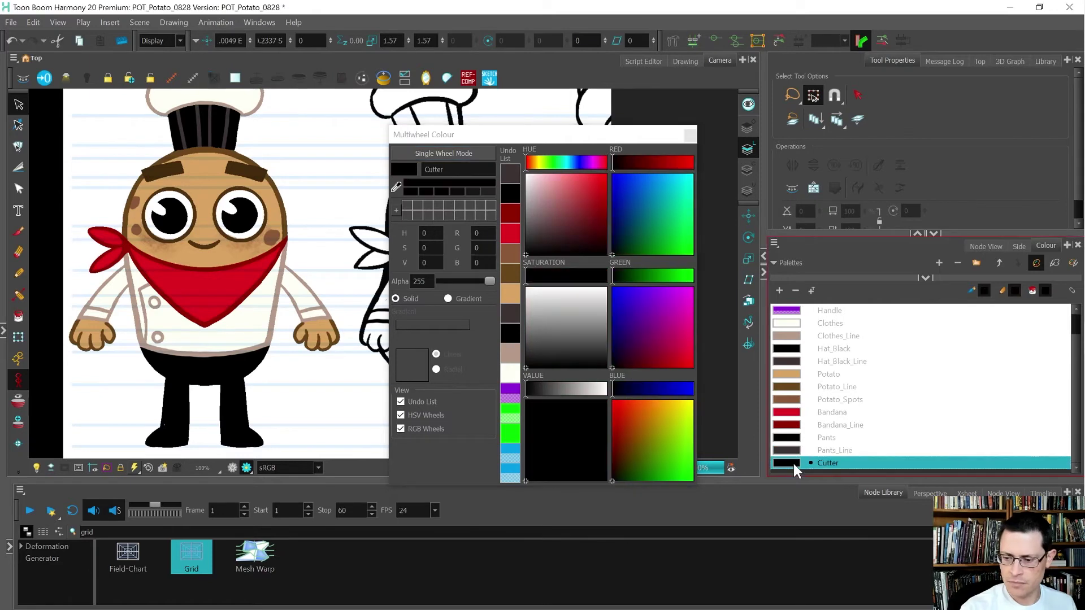
pyautogui.moveTo(680, 222); pyautogui.dragTo(700, 293)
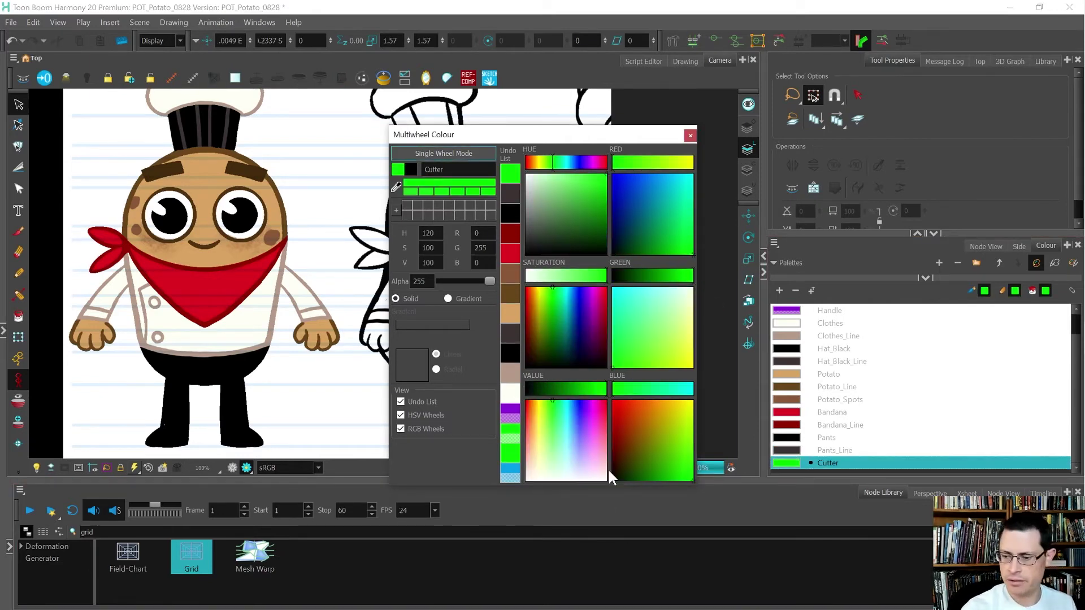
pyautogui.click(691, 135)
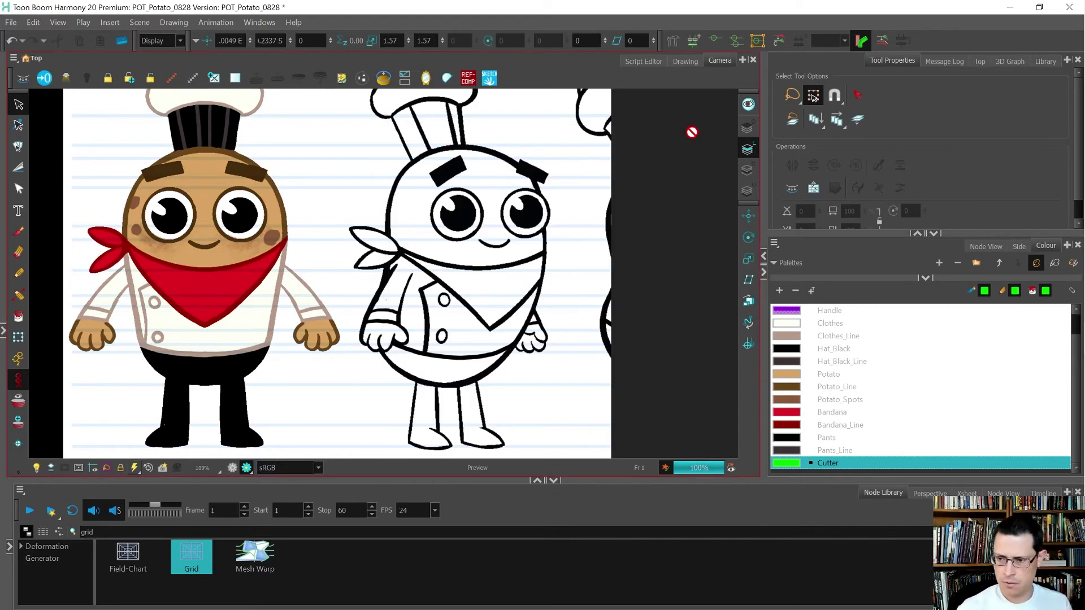
# Move the Sketch, Trace and Handle colours together to just below Bandana_Line in the palette
pyautogui.scroll(1, 887, 457)
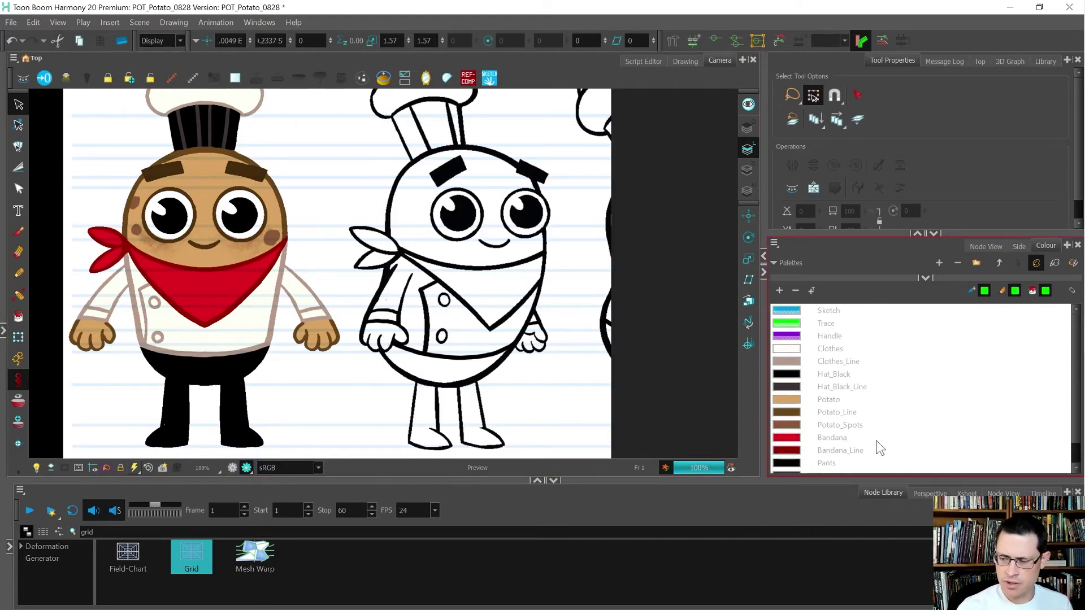
pyautogui.click(789, 312)
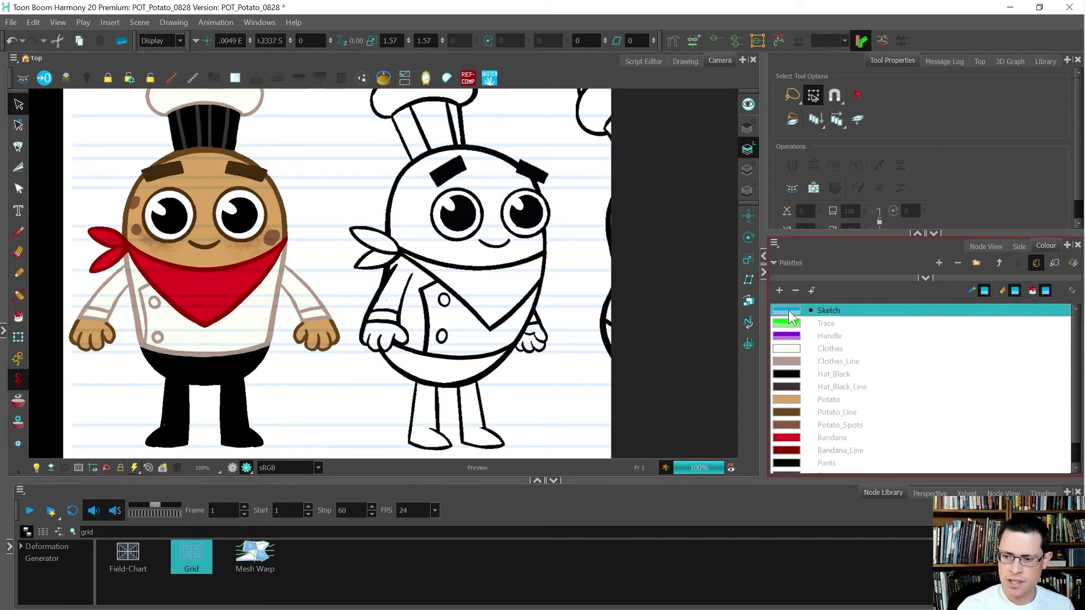
pyautogui.keyDown('shift'); pyautogui.click(793, 336); pyautogui.keyUp('shift')
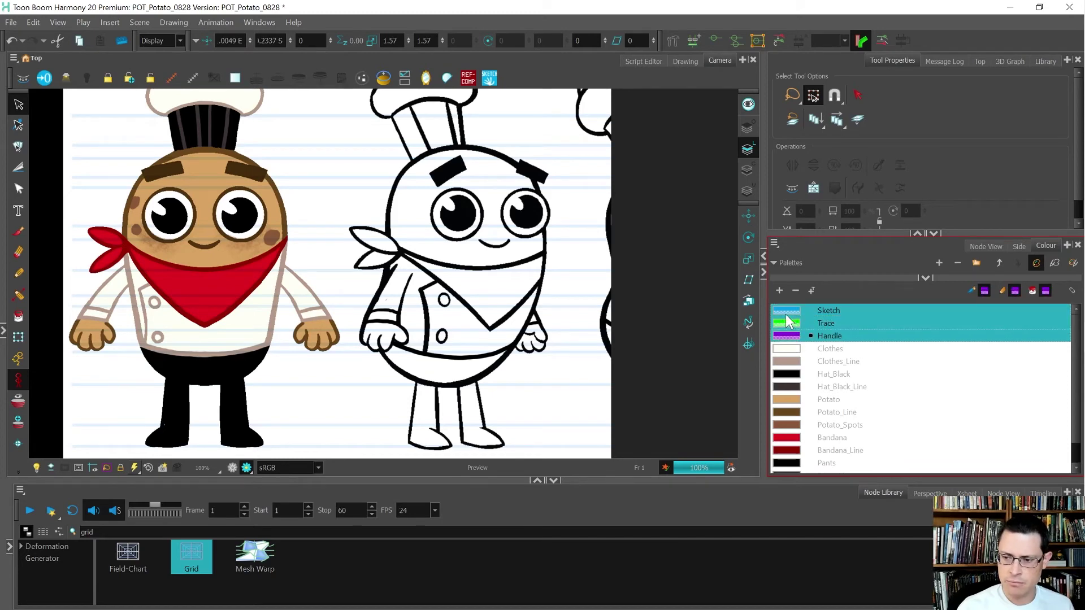
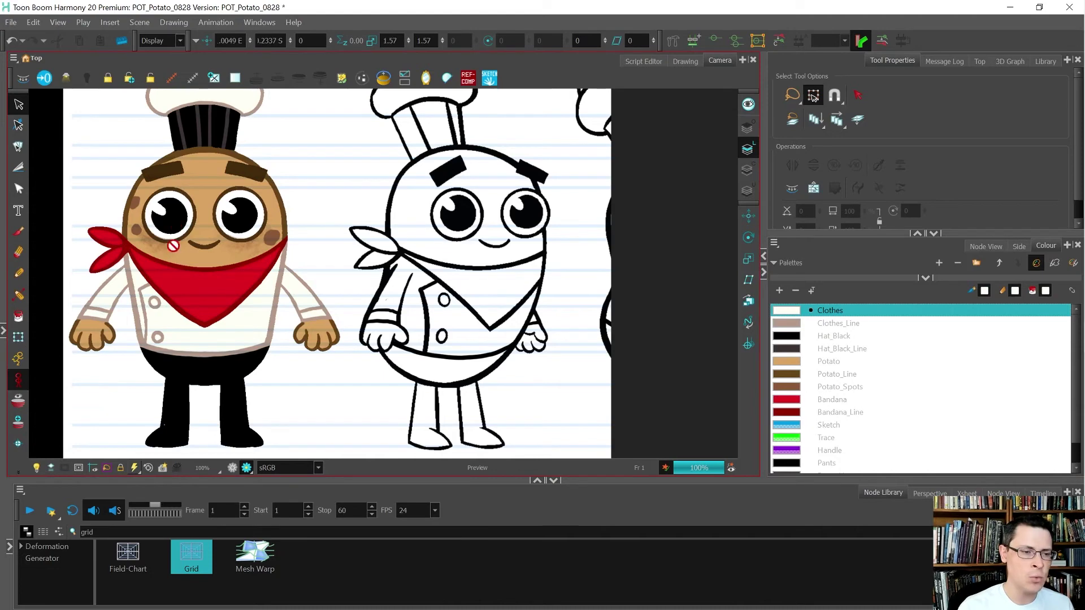
# Add three new colours to the palette and name them Eye_White, Pupil and Pupil_HL
pyautogui.click(778, 290)
pyautogui.click(779, 289)
pyautogui.click(779, 289)
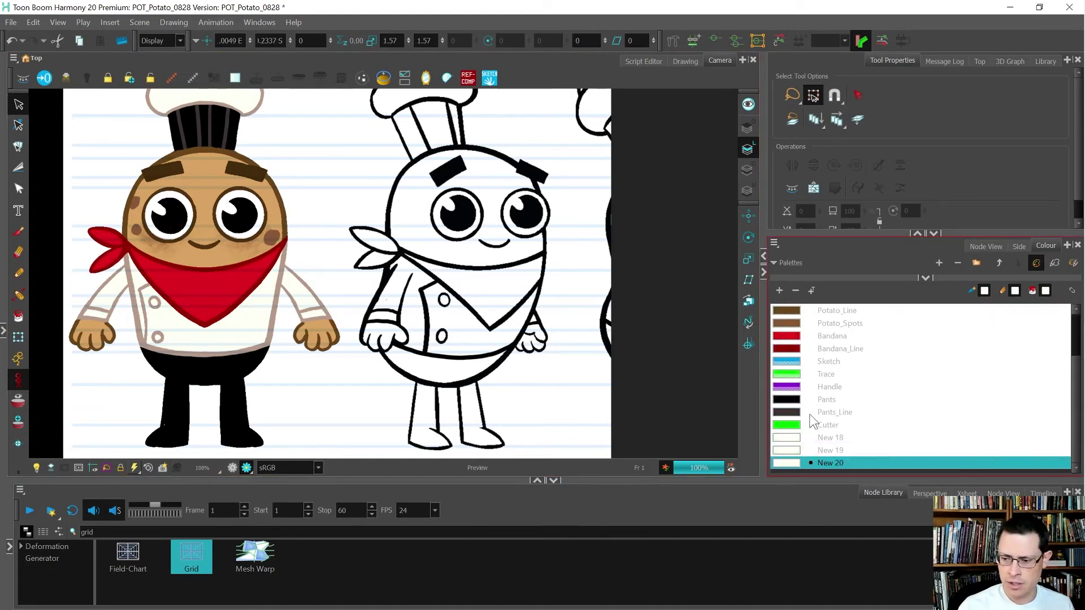
pyautogui.doubleClick(831, 438)
pyautogui.write('Eye')
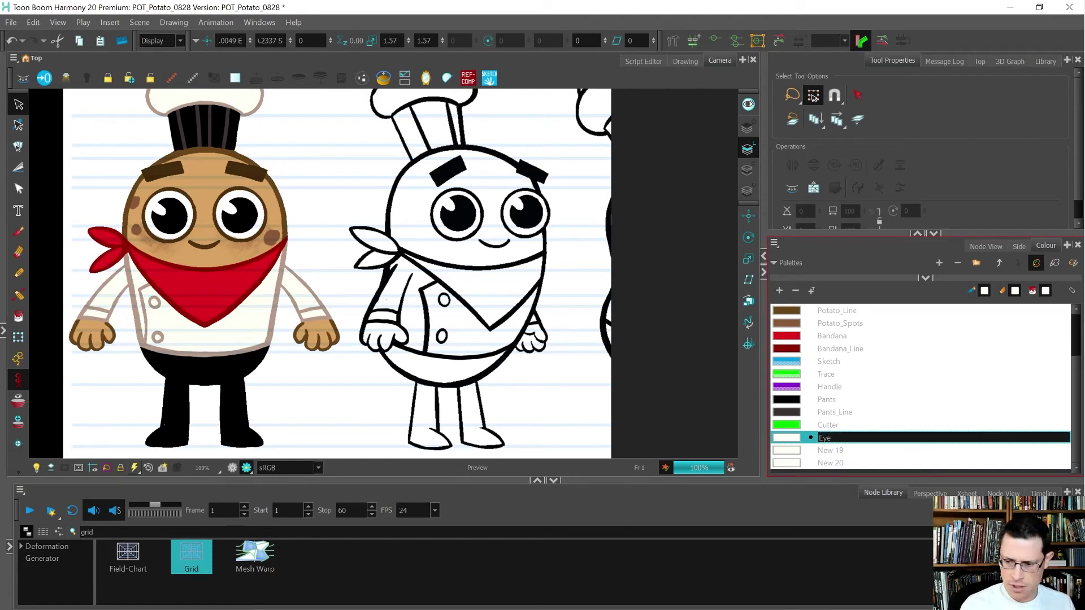
pyautogui.write('_White')
pyautogui.press('Tab')
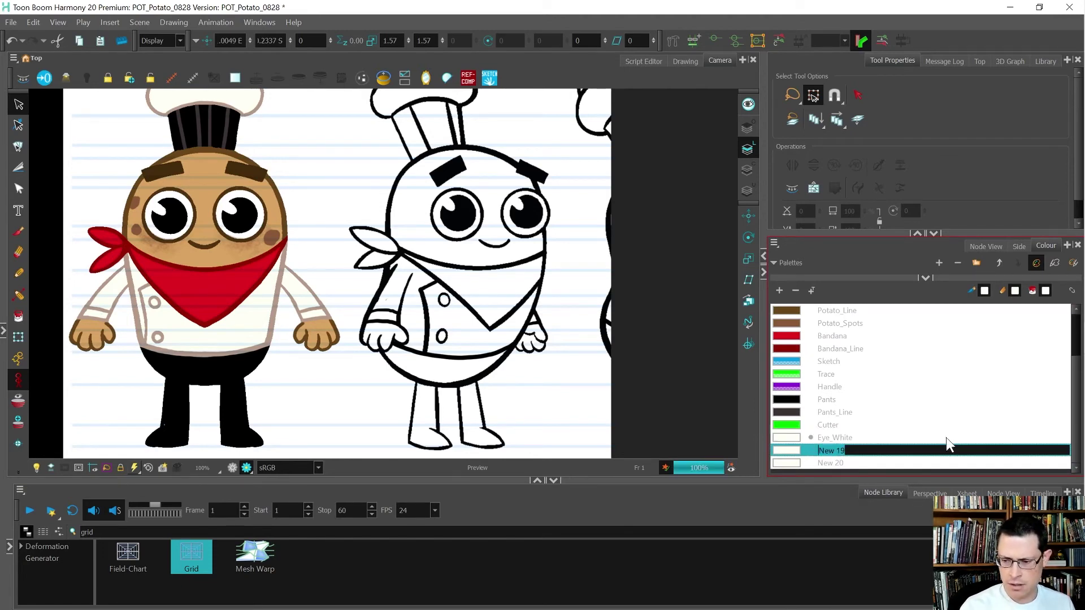
pyautogui.write('Pupil')
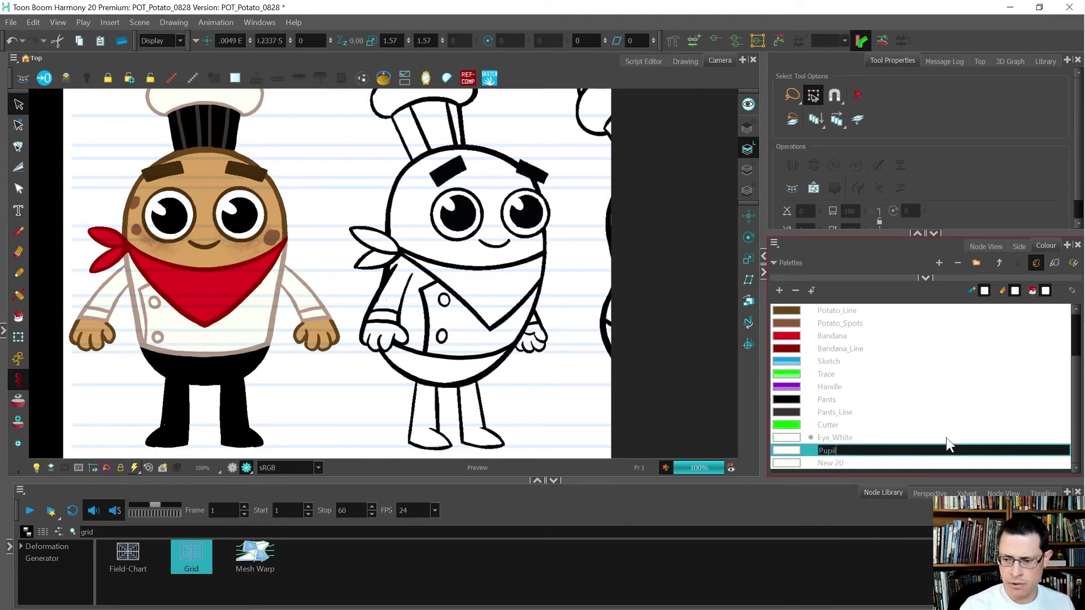
pyautogui.press('Tab')
pyautogui.write('Pupil')
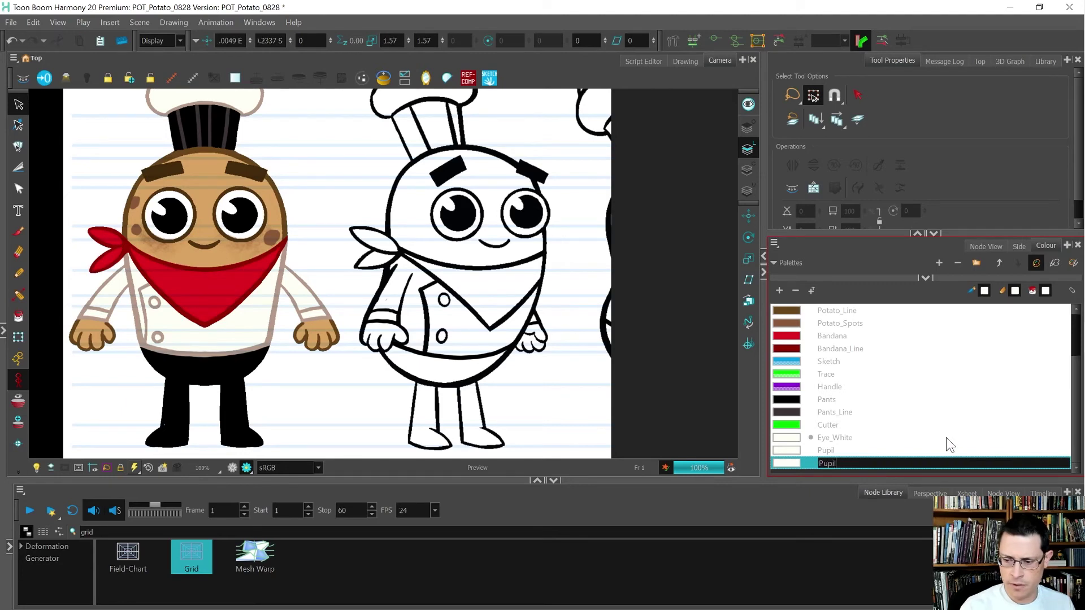
pyautogui.write('_HL')
pyautogui.press('Return')
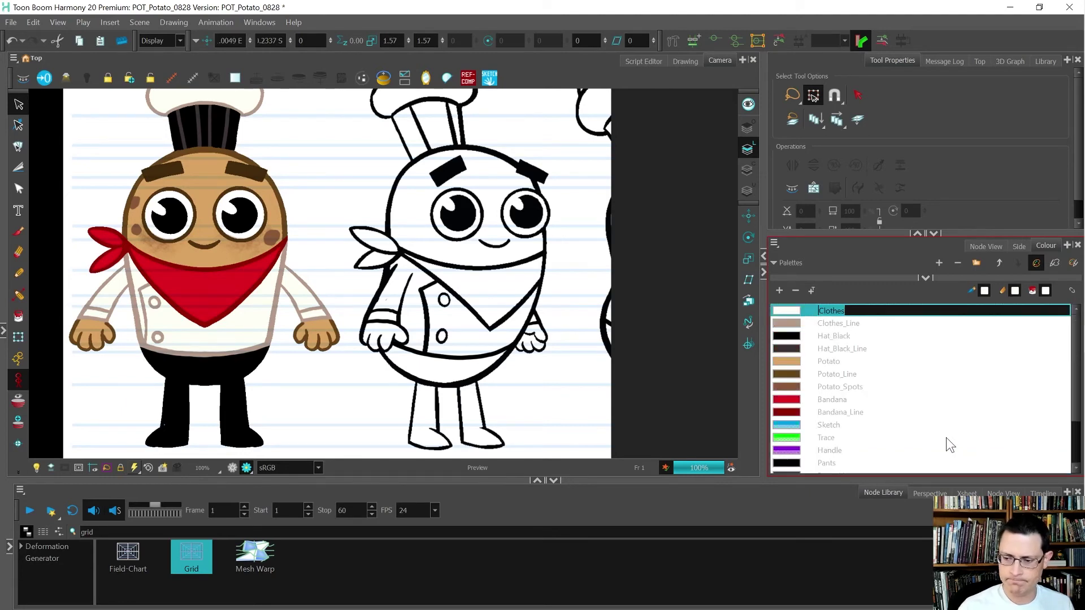
# Set the Pupil colour to pure black (RGB 0, 0, 0)
pyautogui.doubleClick(786, 451)
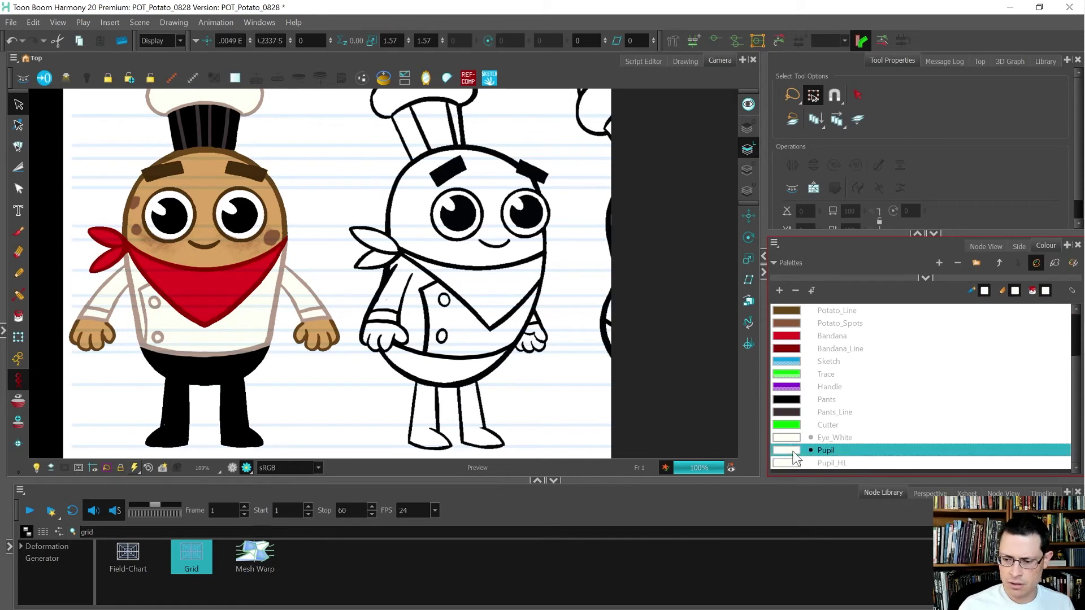
pyautogui.click(508, 207)
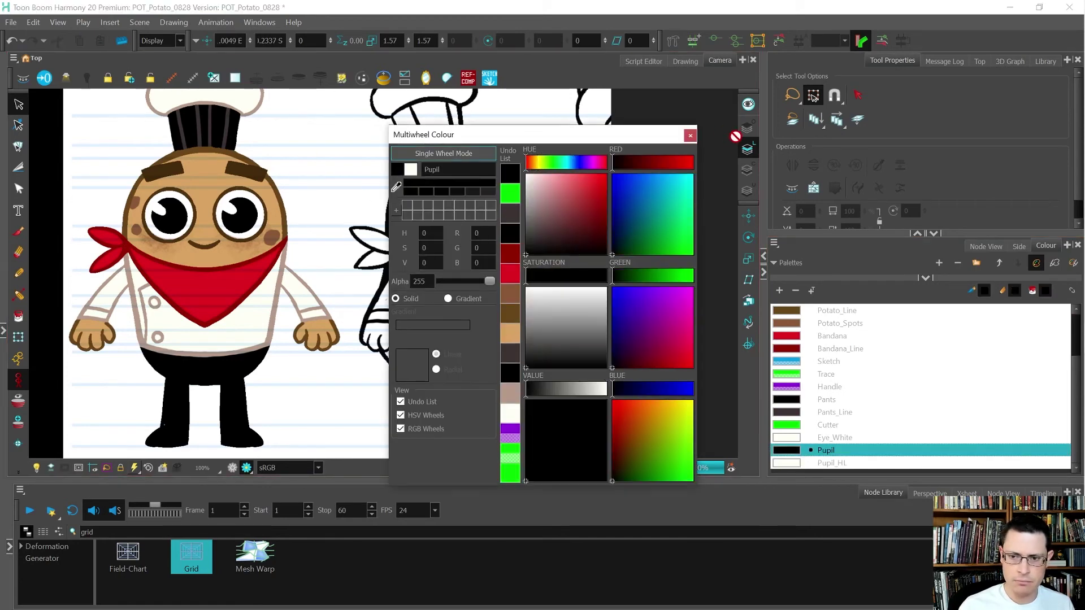
pyautogui.click(690, 136)
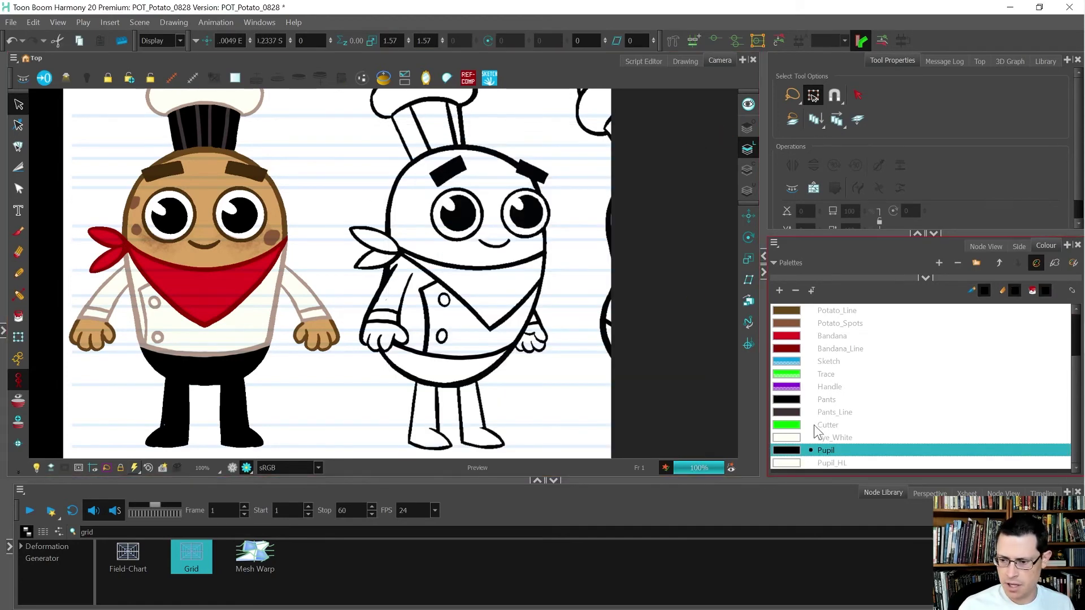
# Move Eye_White, Pupil and Pupil_HL together to between Hat_Black_Line and Potato in the palette
pyautogui.click(789, 438)
pyautogui.keyDown('shift'); pyautogui.click(788, 463); pyautogui.keyUp('shift')
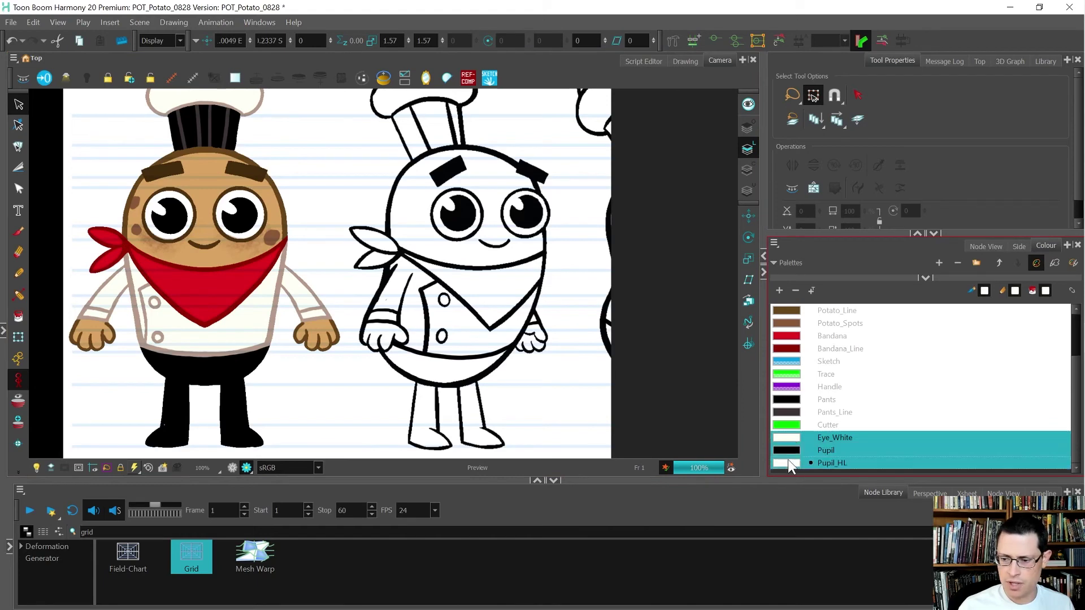
pyautogui.scroll(3, 783, 441)
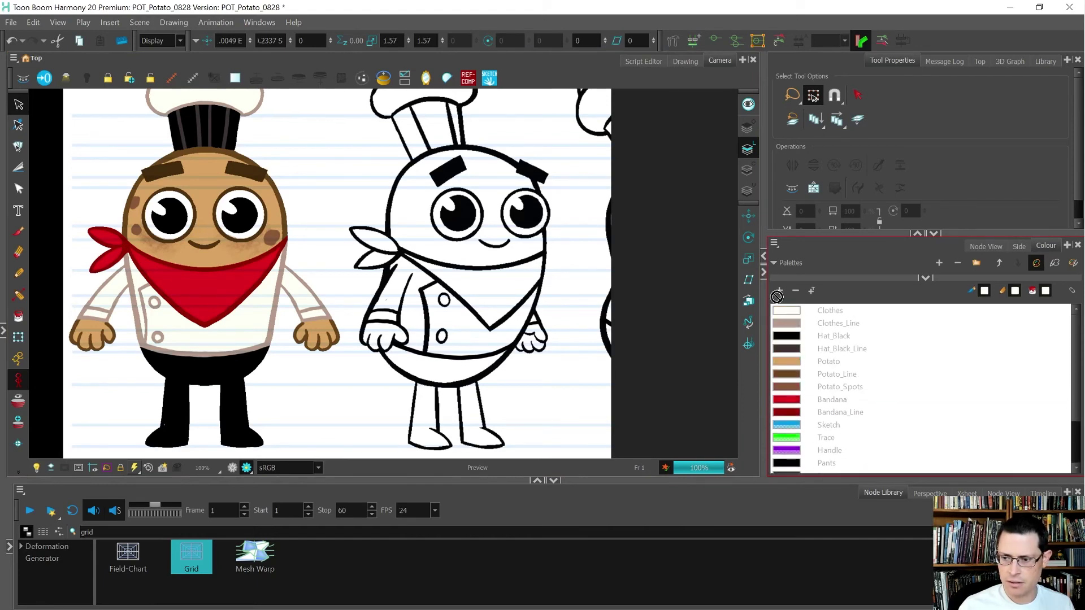
pyautogui.moveTo(783, 325); pyautogui.dragTo(788, 363)
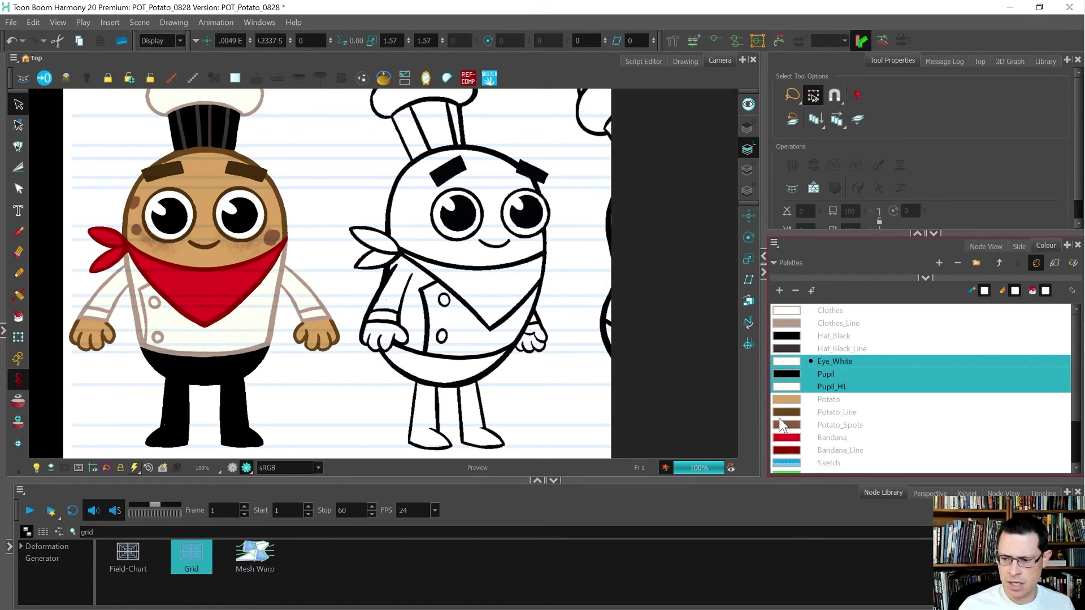
# Move Potato, Potato_Line and Potato_Spots together to the start of the palette, above Clothes
pyautogui.click(789, 402)
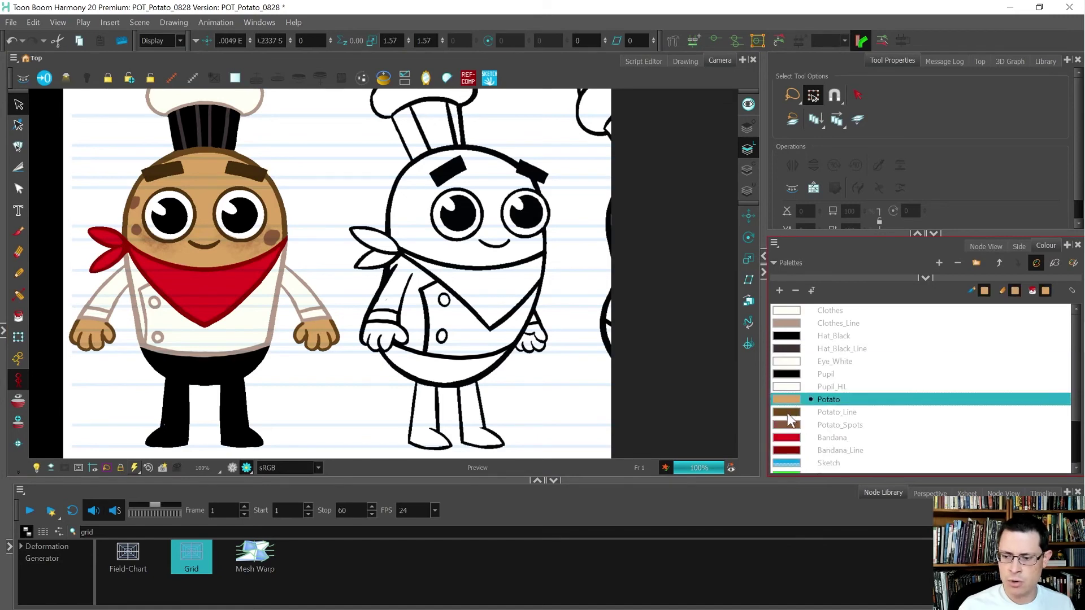
pyautogui.keyDown('shift'); pyautogui.click(791, 422); pyautogui.keyUp('shift')
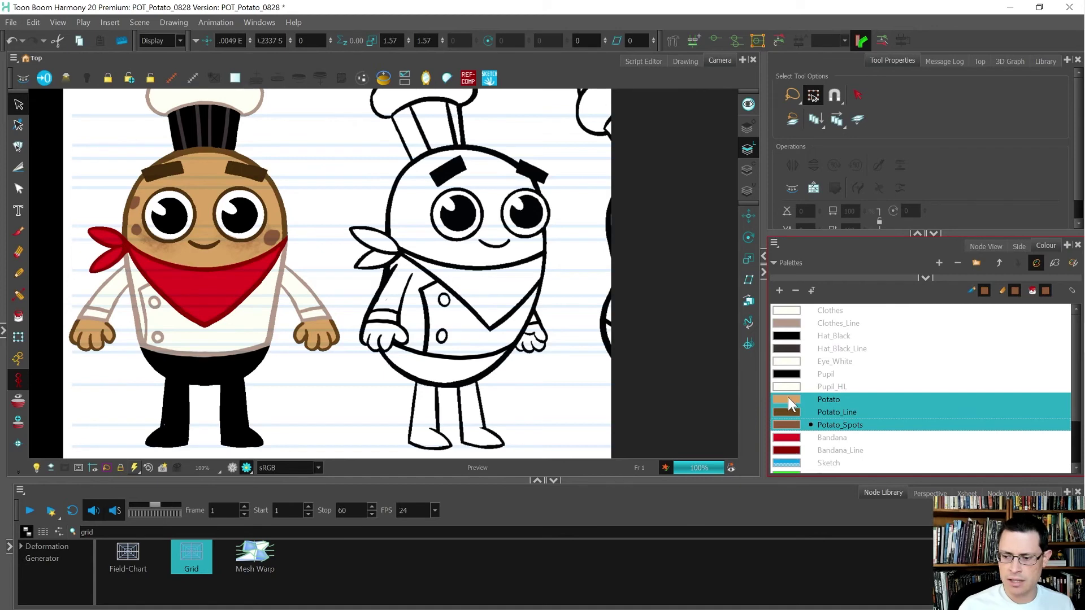
pyautogui.moveTo(790, 398); pyautogui.dragTo(786, 314)
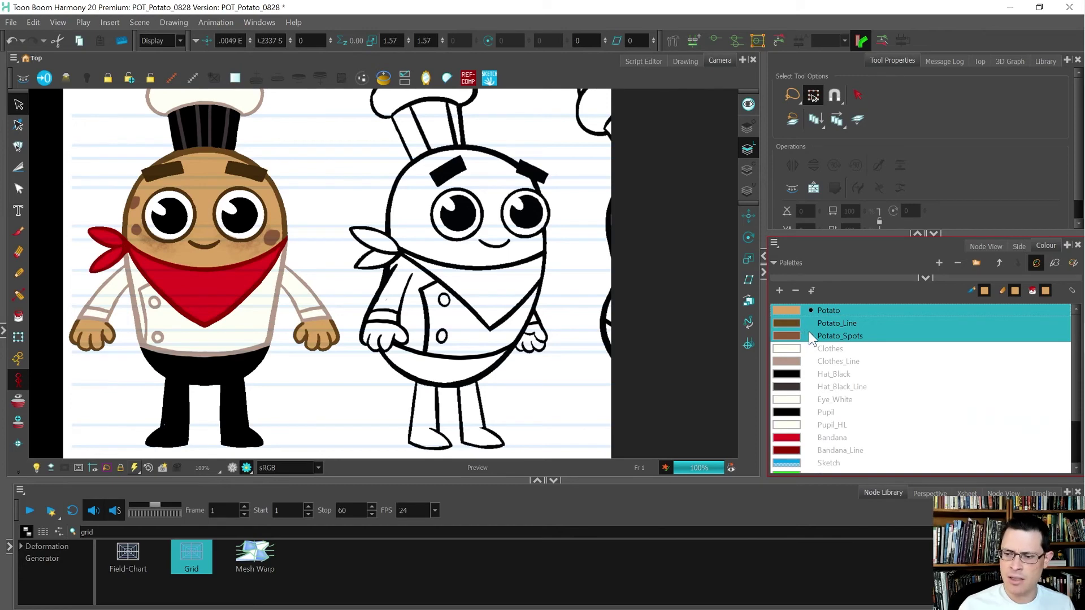
# Reorder the palette so Potato_Line, Clothes_Line and Hat_Black_Line each sit directly above their matching fill colour
pyautogui.click(815, 361)
pyautogui.moveTo(797, 323); pyautogui.dragTo(788, 308)
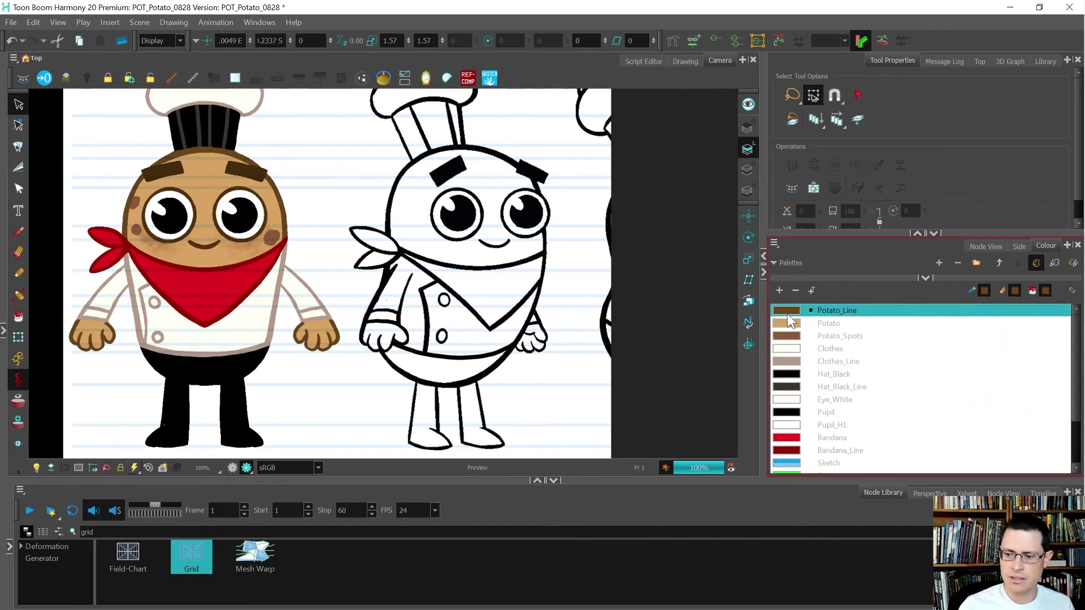
pyautogui.click(788, 361)
pyautogui.moveTo(788, 361); pyautogui.dragTo(789, 348)
pyautogui.click(791, 389)
pyautogui.moveTo(791, 390); pyautogui.dragTo(790, 373)
# Move Bandana_Line directly above Bandana and Pants_Line directly above Pants in the palette
pyautogui.scroll(-4, 788, 418)
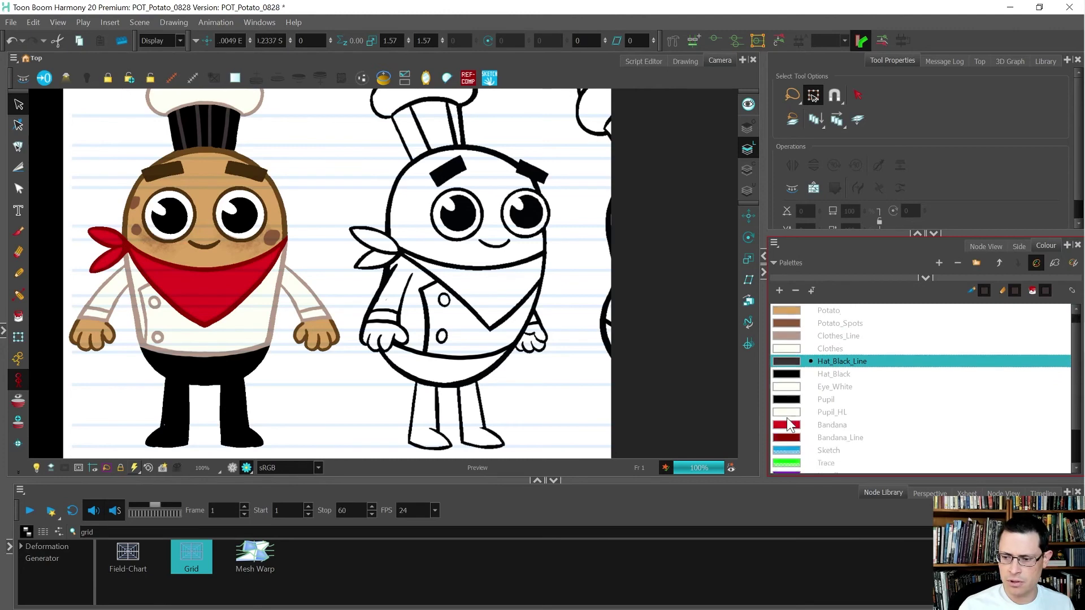
pyautogui.click(788, 400)
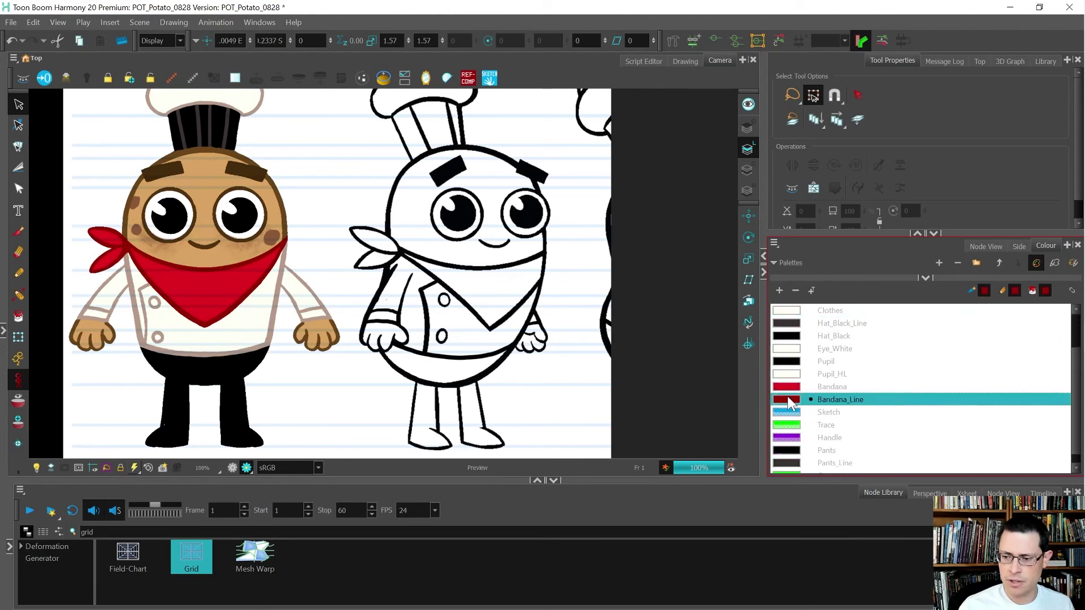
pyautogui.moveTo(788, 400); pyautogui.dragTo(789, 389)
pyautogui.scroll(3, 788, 389)
pyautogui.scroll(-4, 789, 390)
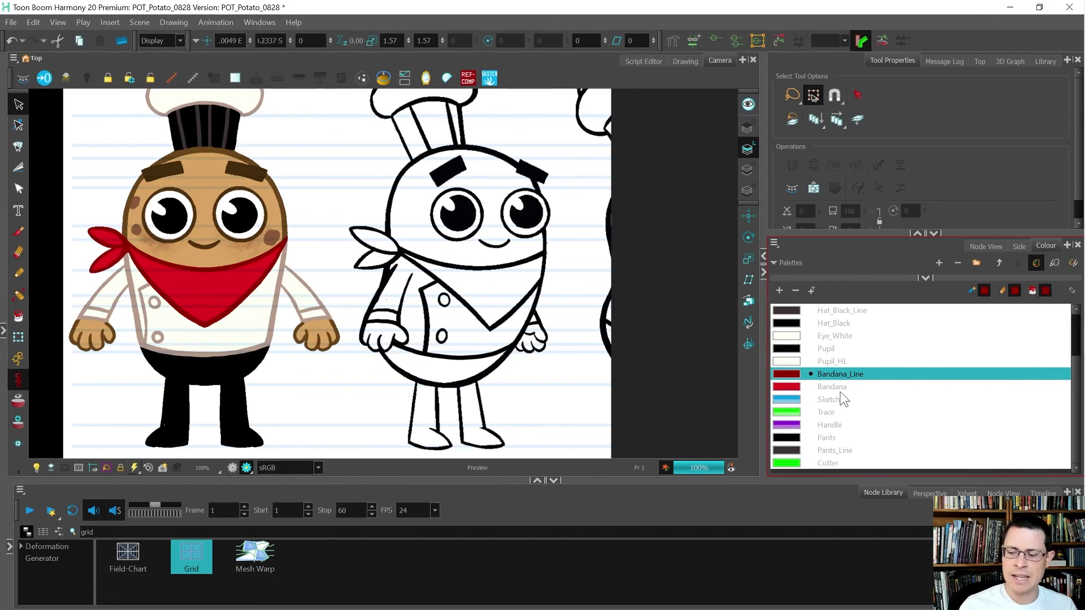
pyautogui.click(783, 450)
pyautogui.moveTo(783, 450); pyautogui.dragTo(794, 441)
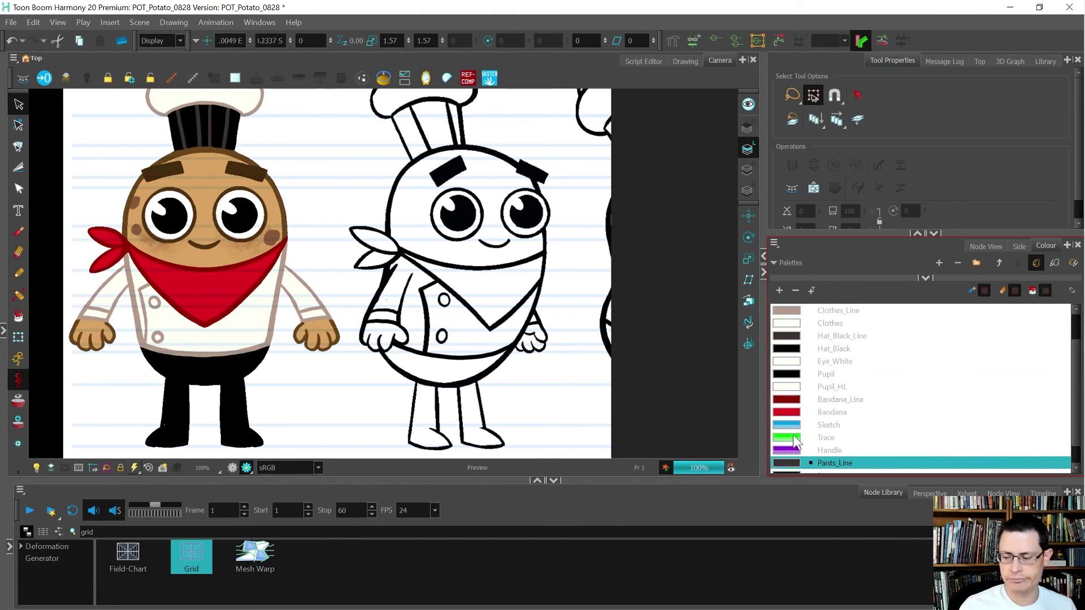
# Move Pants_Line and Pants together to between Pupil_HL and Bandana_Line in the palette
pyautogui.scroll(-1, 794, 438)
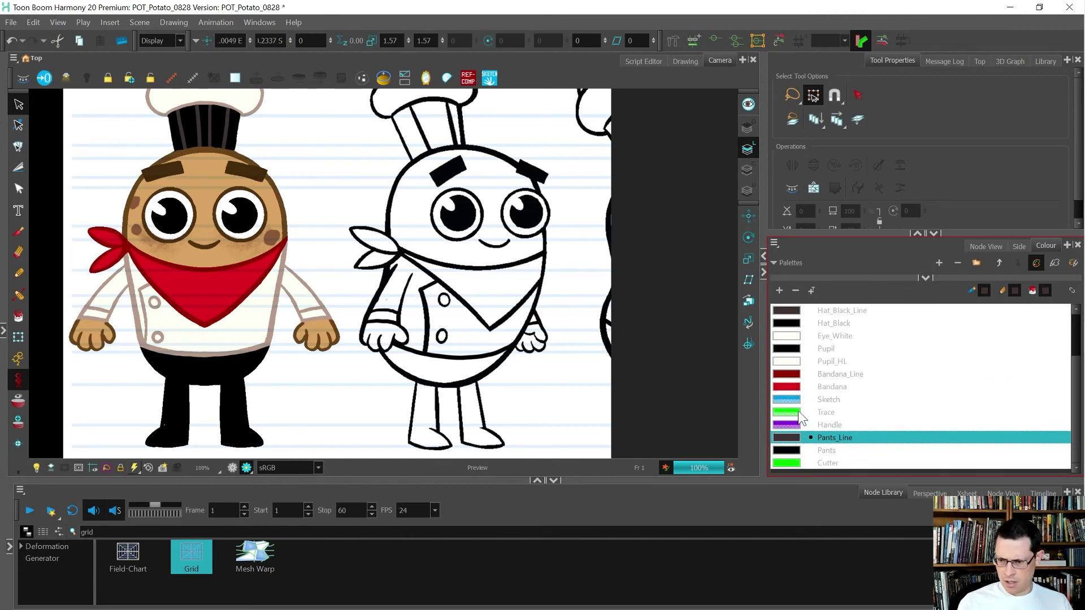
pyautogui.keyDown('shift'); pyautogui.click(795, 455); pyautogui.keyUp('shift')
pyautogui.moveTo(794, 434); pyautogui.dragTo(798, 399)
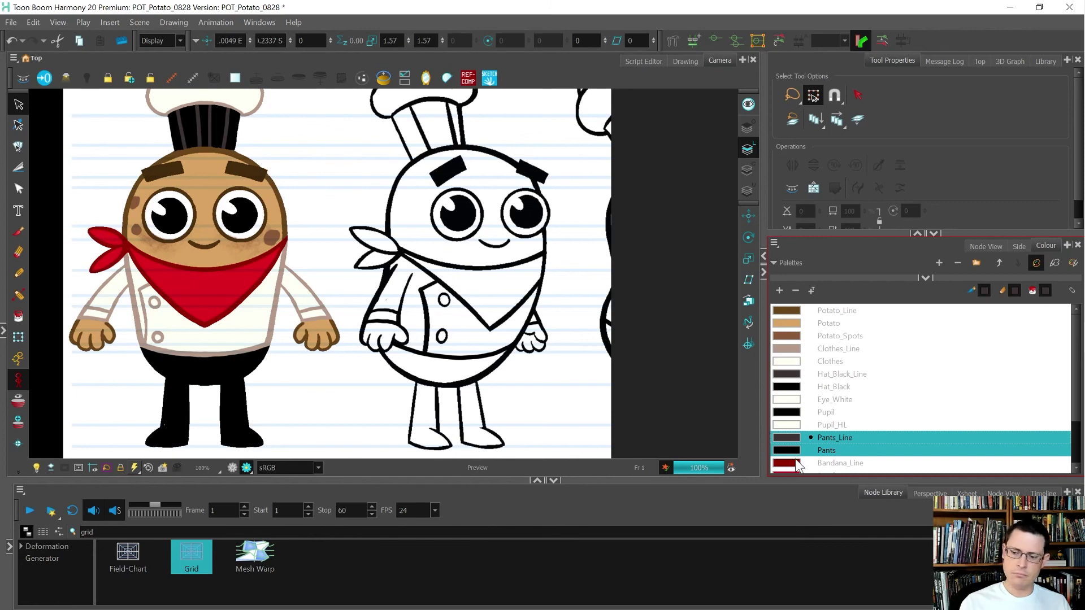
# Preview the palette in Swatch Mode while narrowing the colour view, and return it to the list display
pyautogui.rightClick(866, 324)
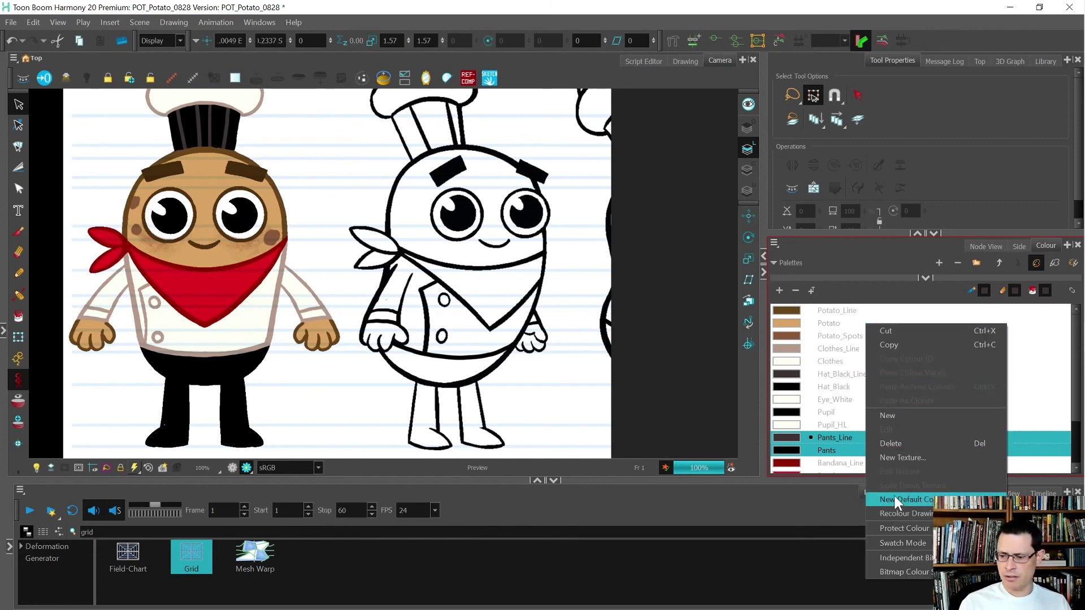
pyautogui.click(903, 542)
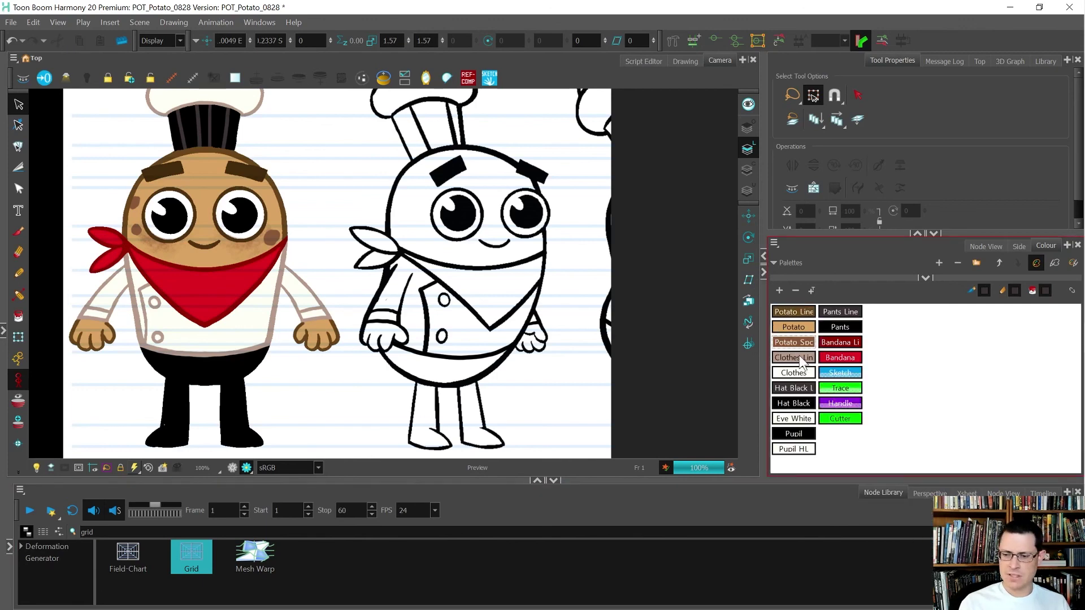
pyautogui.moveTo(769, 339); pyautogui.dragTo(828, 339)
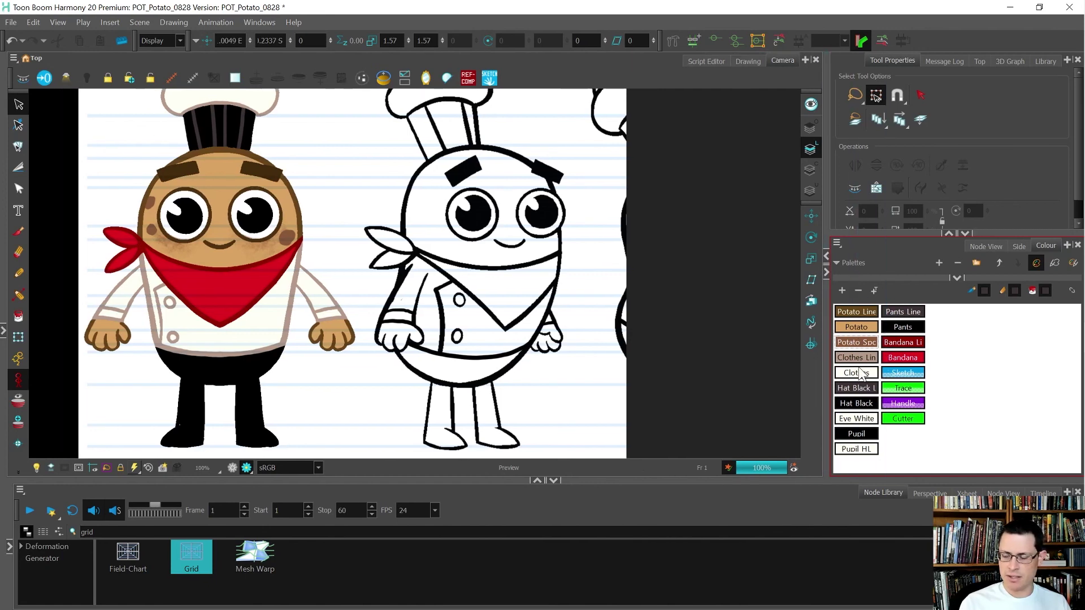
pyautogui.rightClick(877, 352)
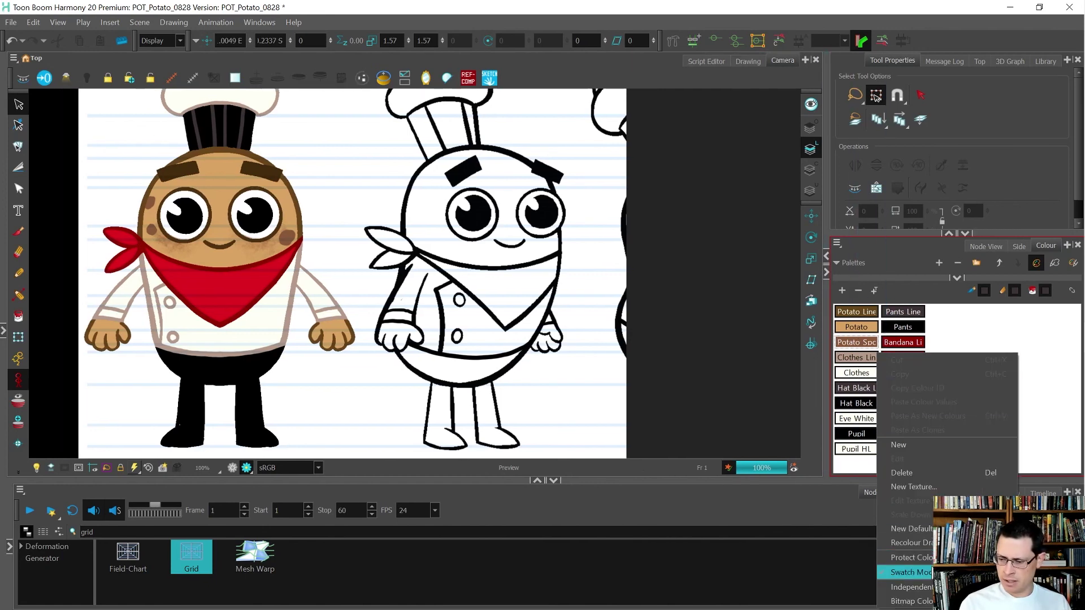
pyautogui.click(927, 573)
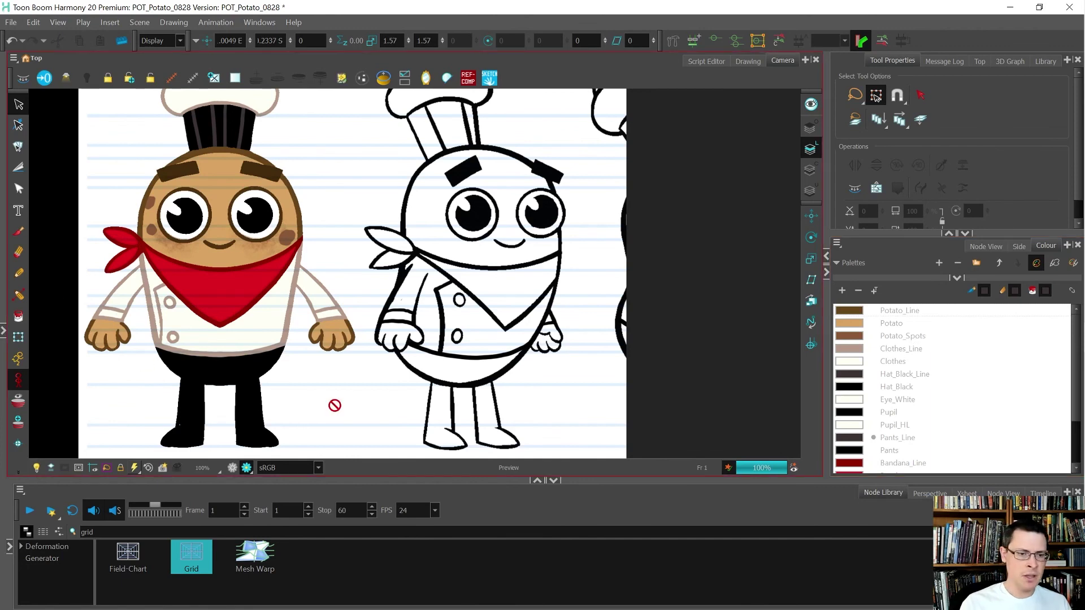